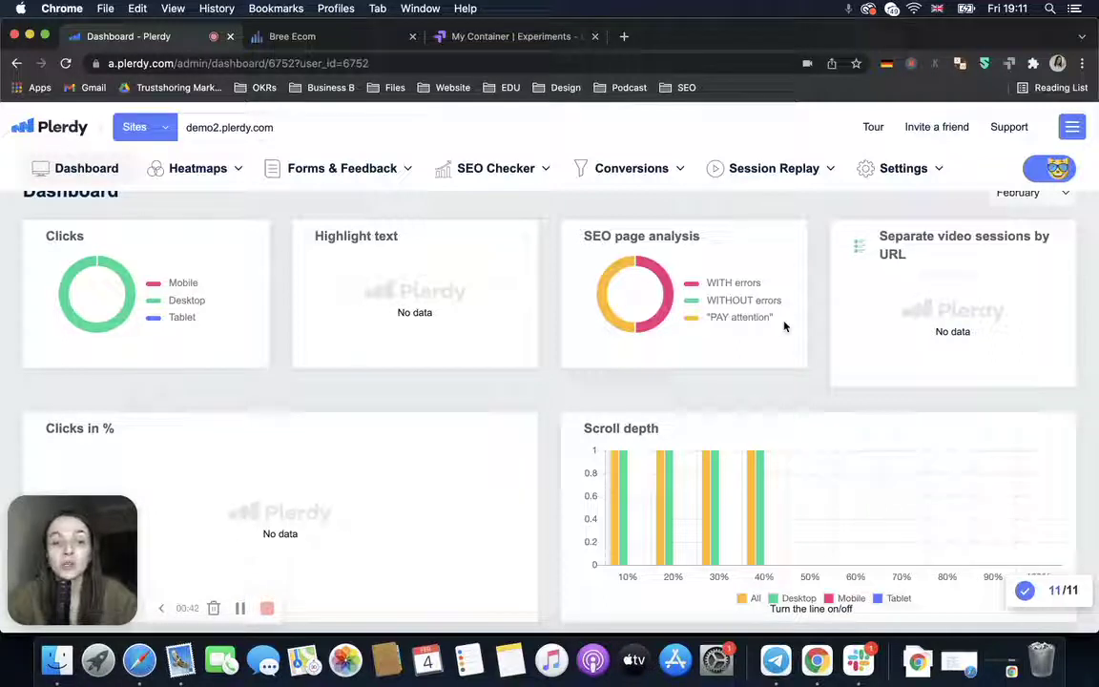
- Create a Plerdy user group named 'ab-testing' and copy its group-tracking script
left_click(903, 171)
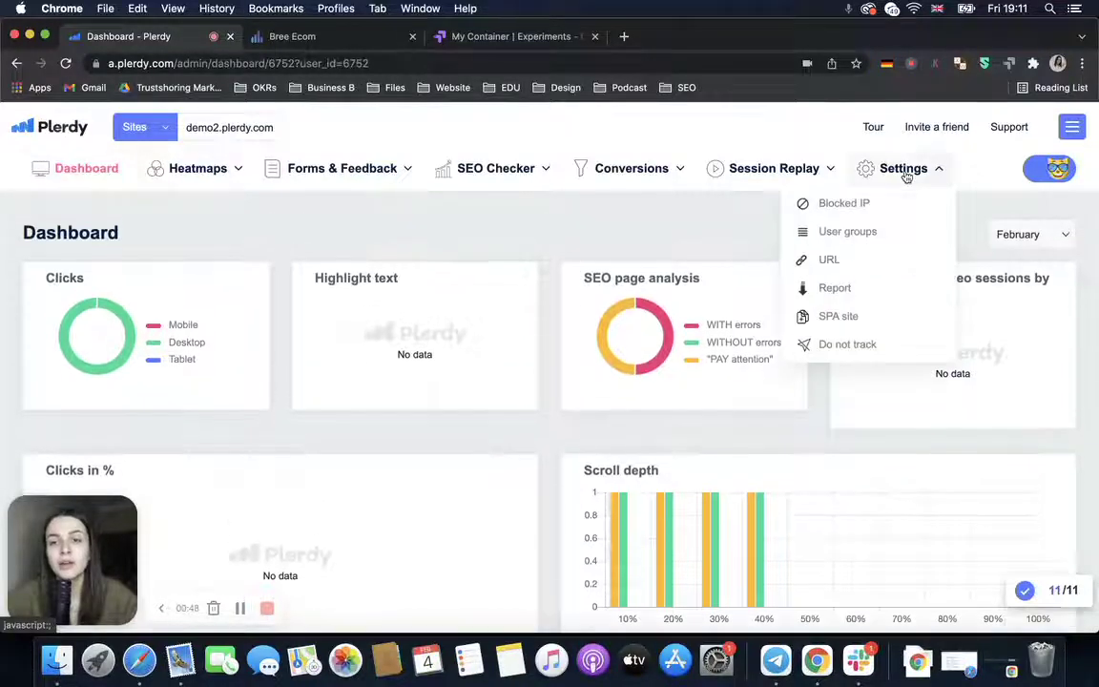
left_click(866, 231)
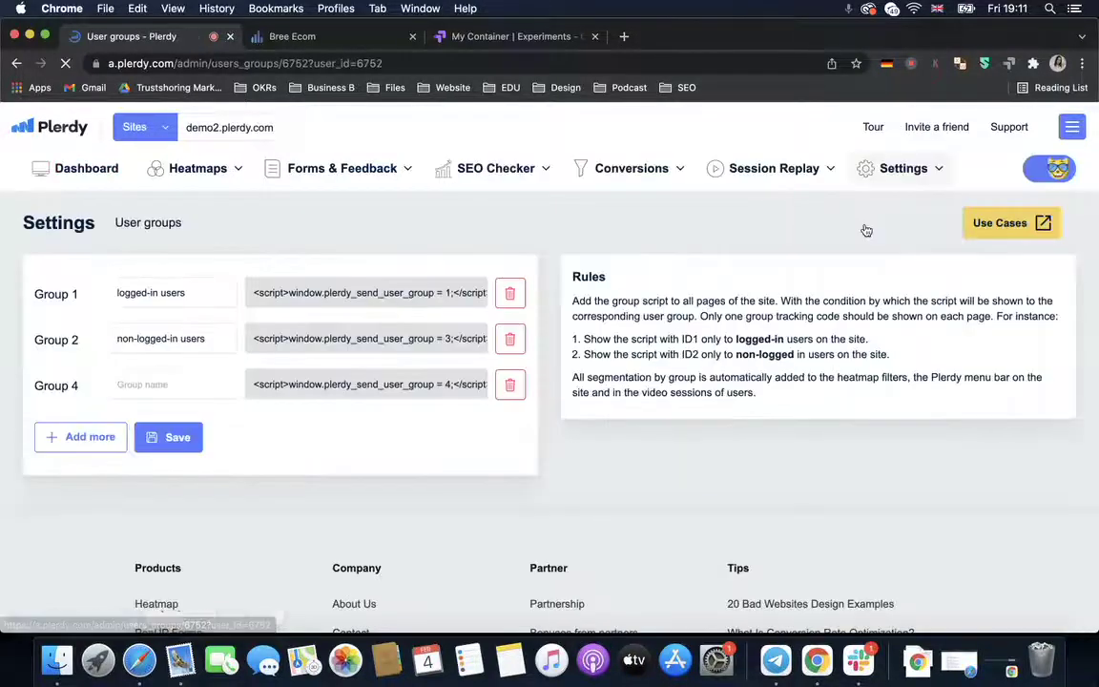
left_click(176, 386)
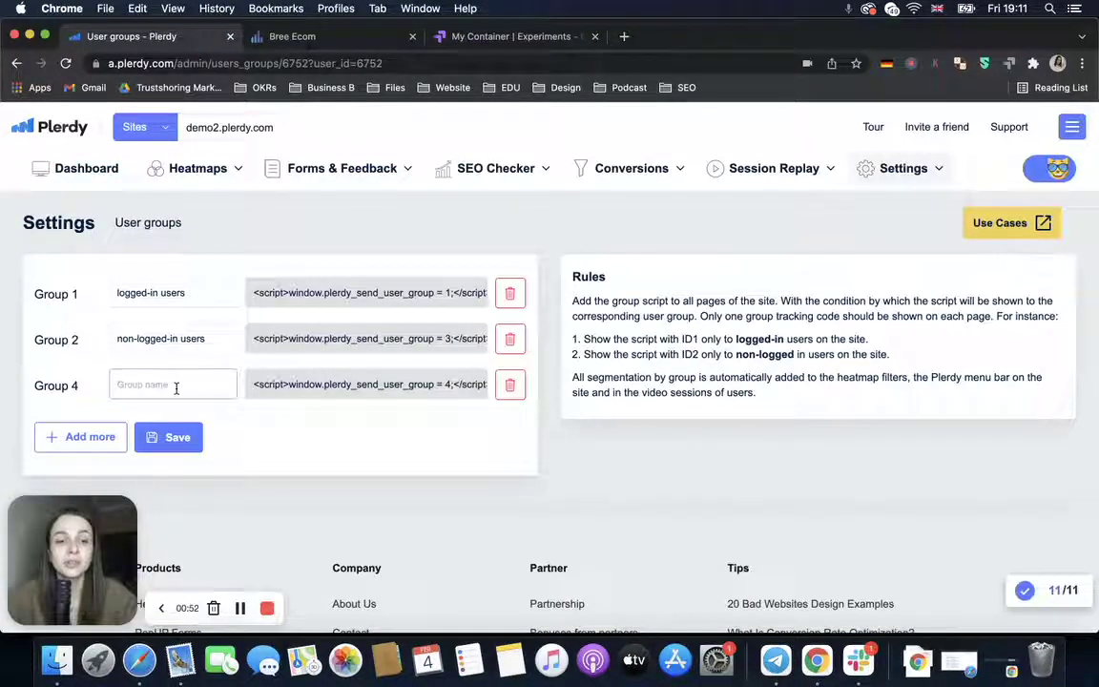
type("ab-testing")
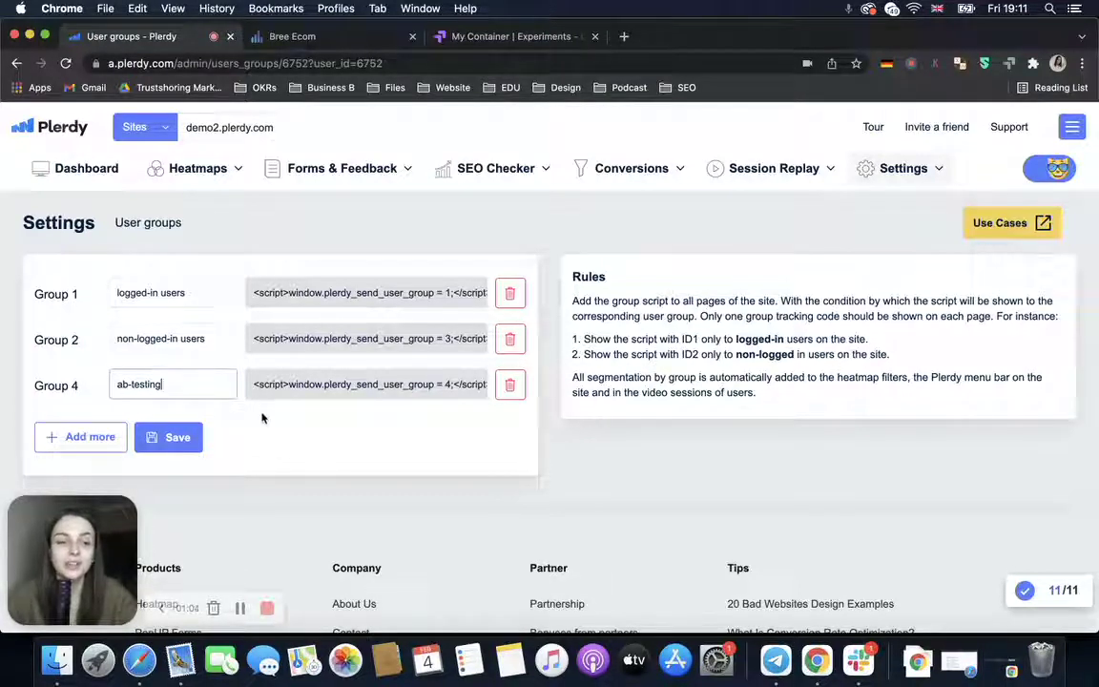
left_click(189, 438)
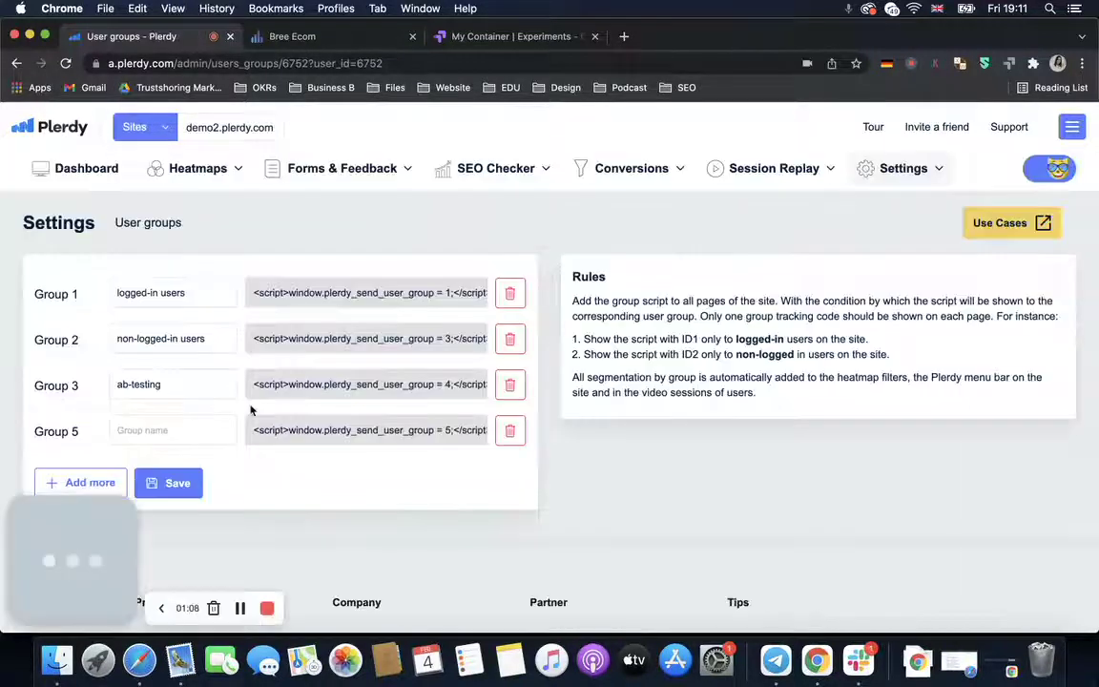
triple_click(329, 385)
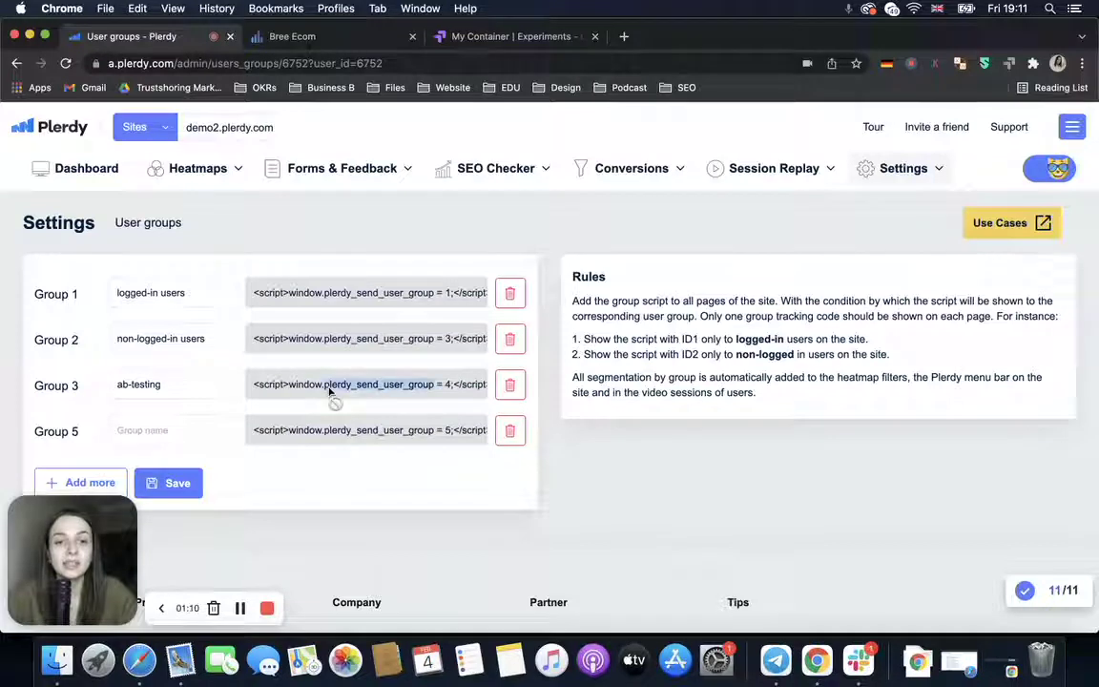
left_click(499, 40)
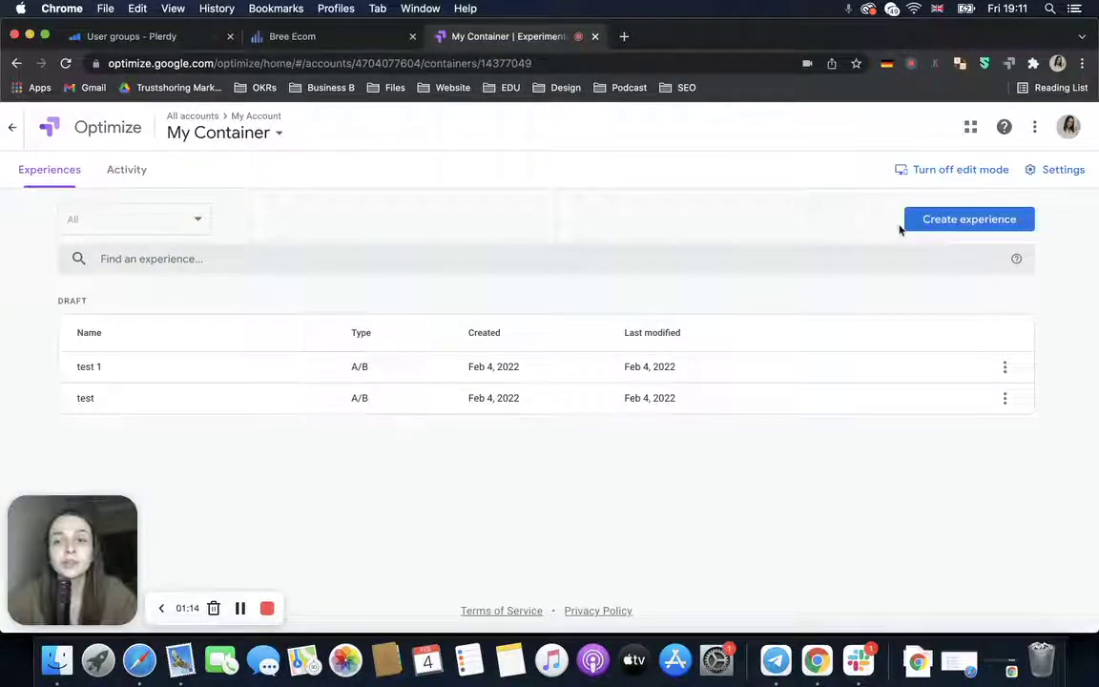
- Create a new A/B test experience named 'test 3'
left_click(933, 228)
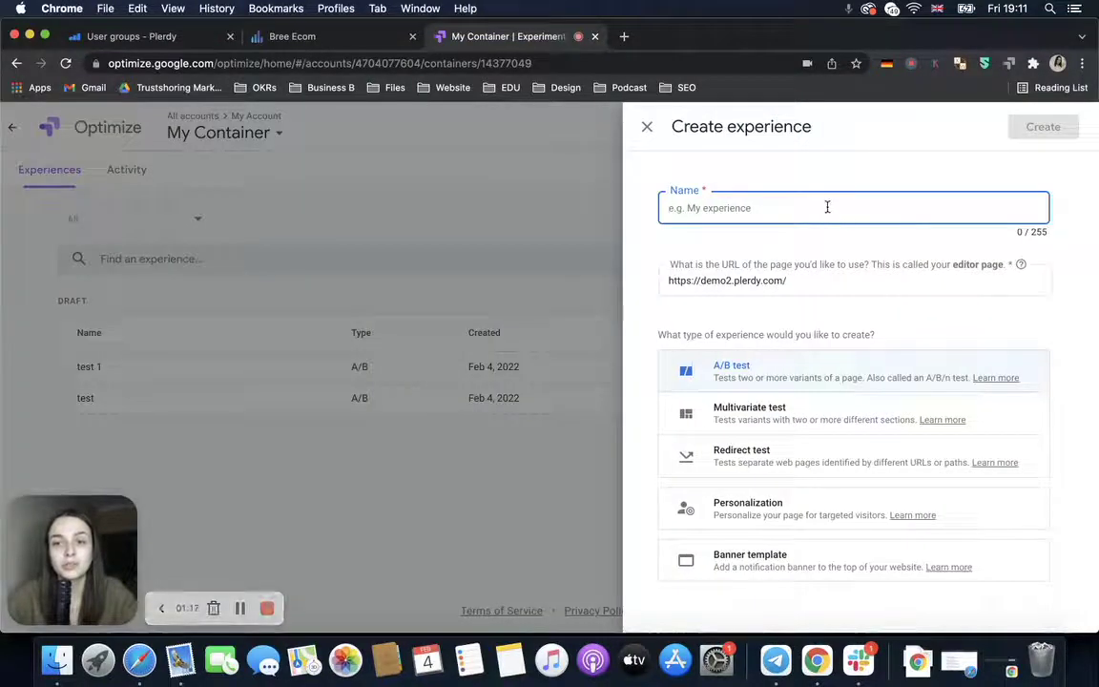
left_click(827, 207)
type("test 3")
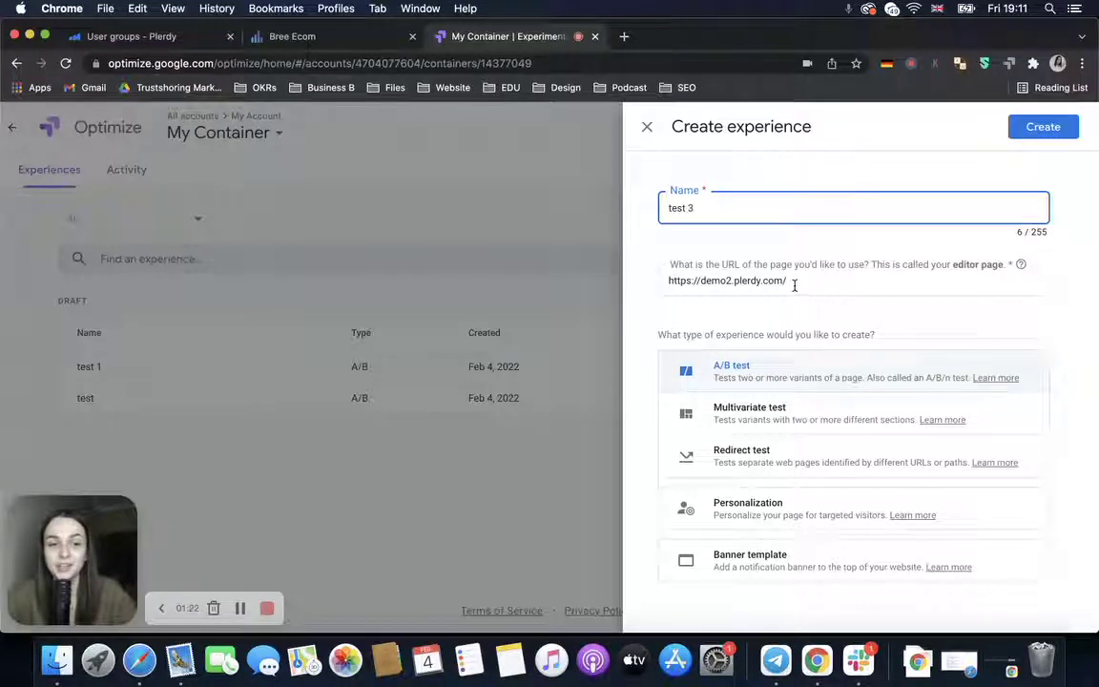
left_click(1040, 129)
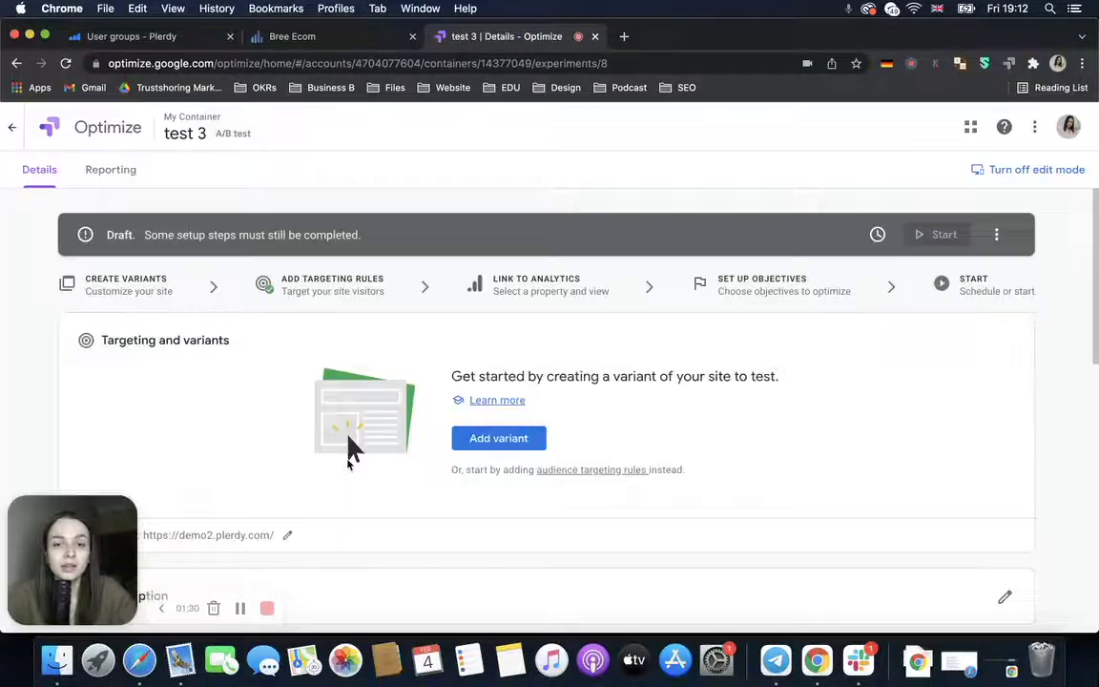
- Add Variant 1 to test 3 and open it in the visual editor
scroll(348, 465, "down", 1)
scroll(348, 465, "down", 1)
left_click(485, 334)
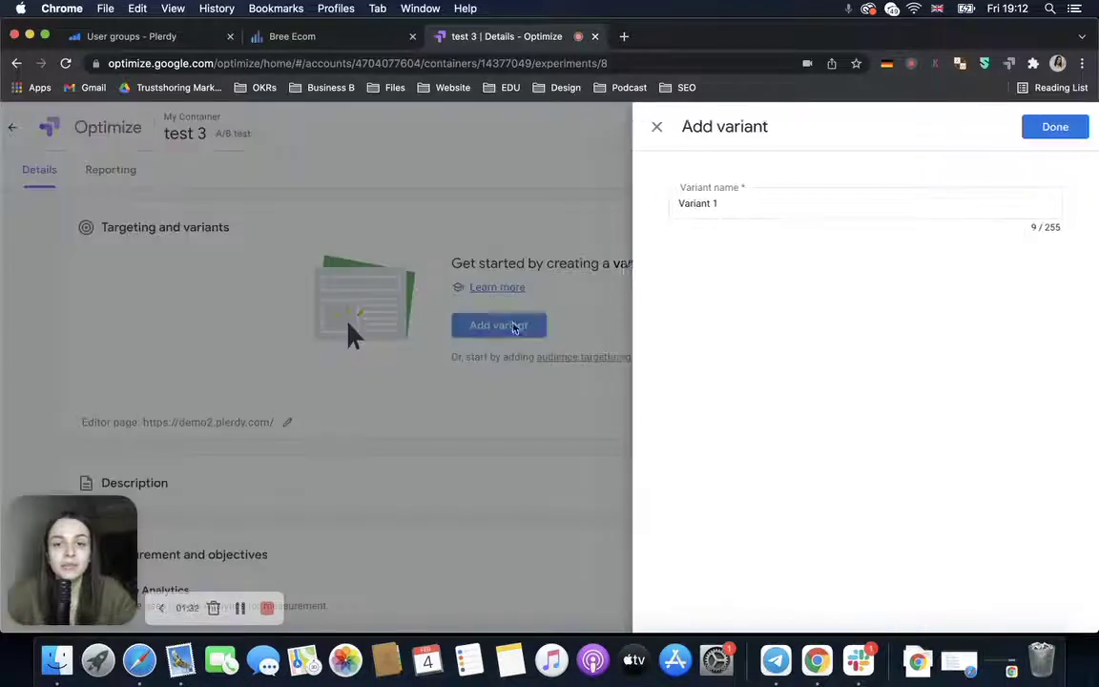
left_click(1054, 129)
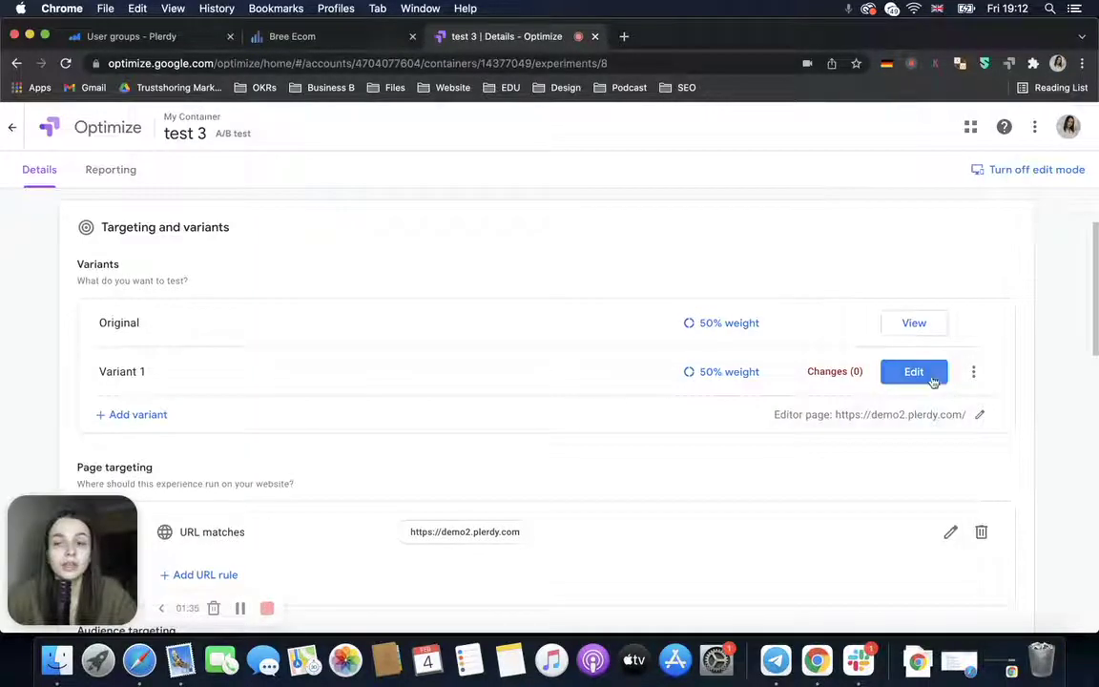
left_click(932, 380)
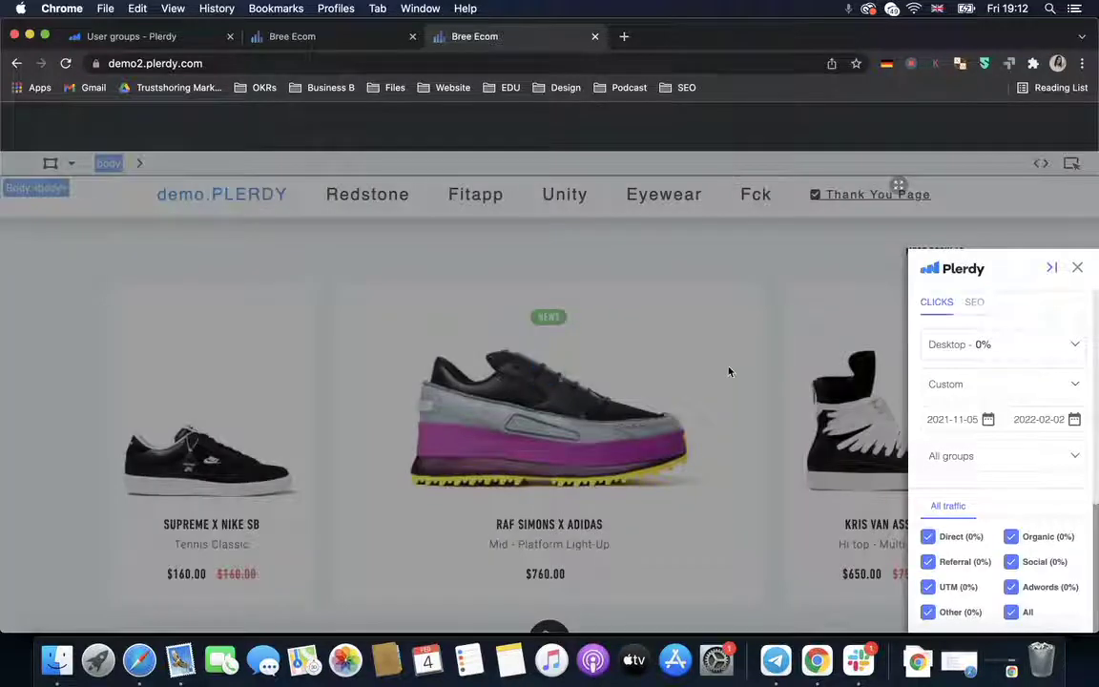
- Hide the Plerdy panel and inspect store elements such as the NEWS badge and Raf Simons product card
left_click(1077, 270)
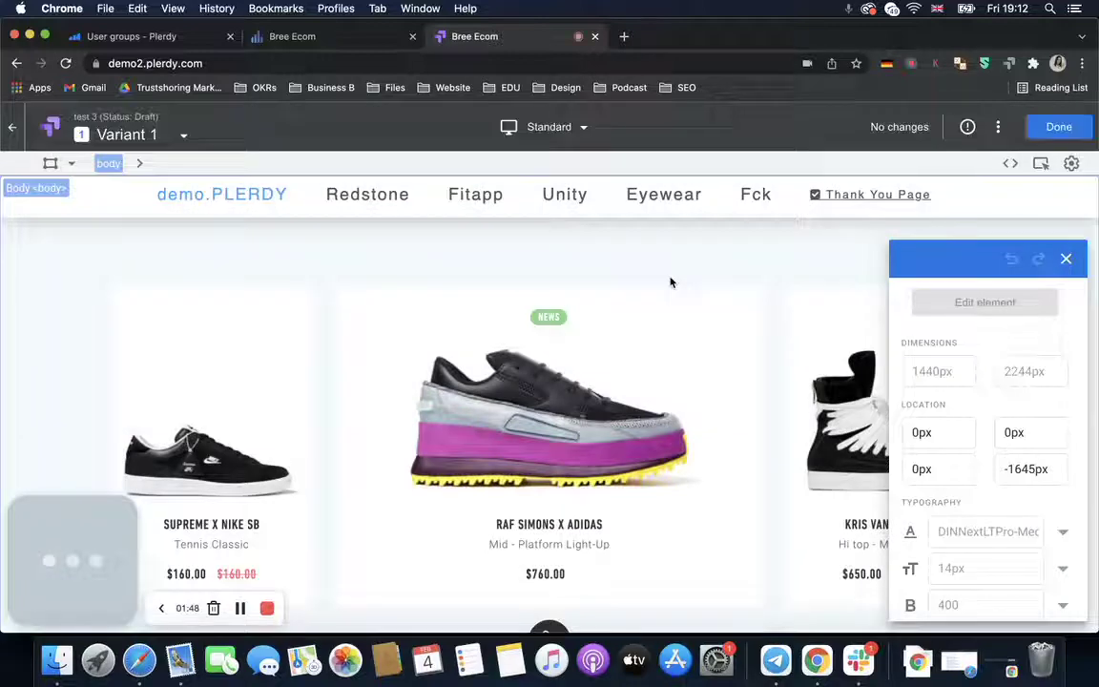
left_click(742, 263)
left_click(610, 318)
left_click(545, 245)
left_click(704, 361)
left_click(591, 401)
- Select the round filters button and bring up the CSS and Global JavaScript options
scroll(666, 426, "down", 3)
left_click(552, 484)
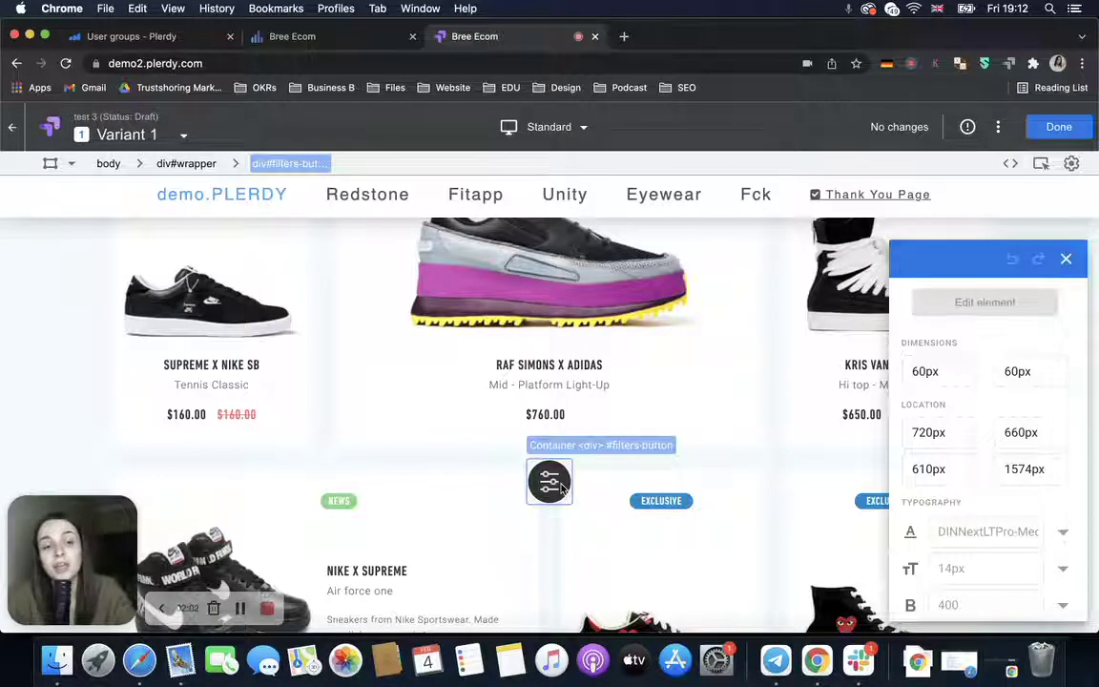
scroll(561, 487, "down", 3)
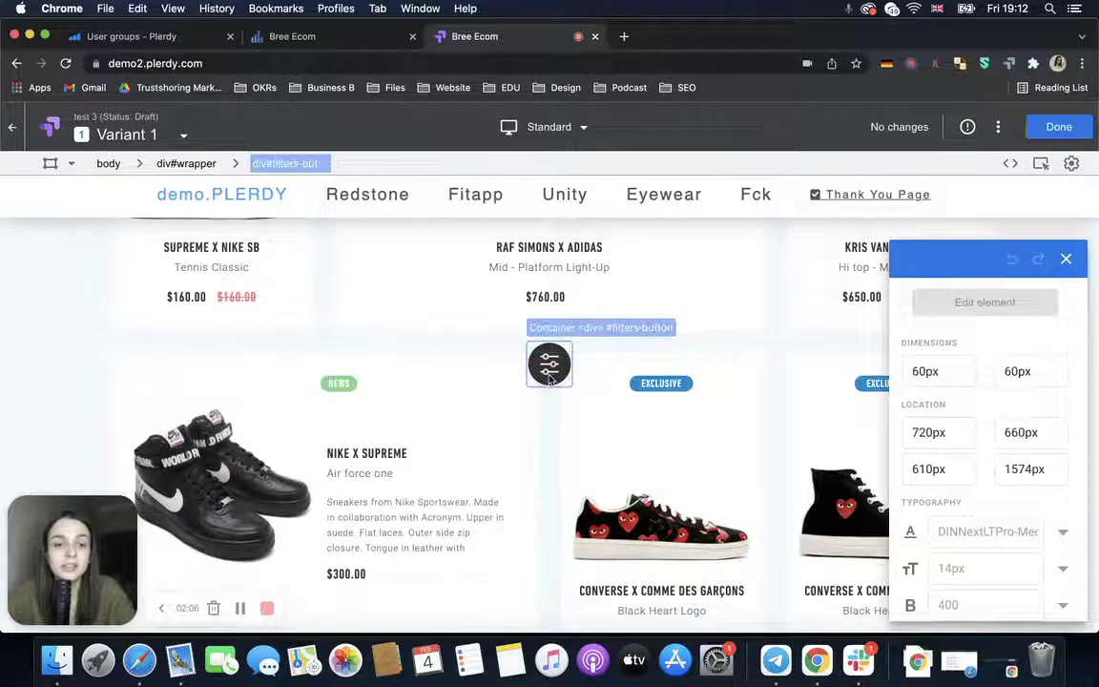
scroll(358, 377, "up", 7)
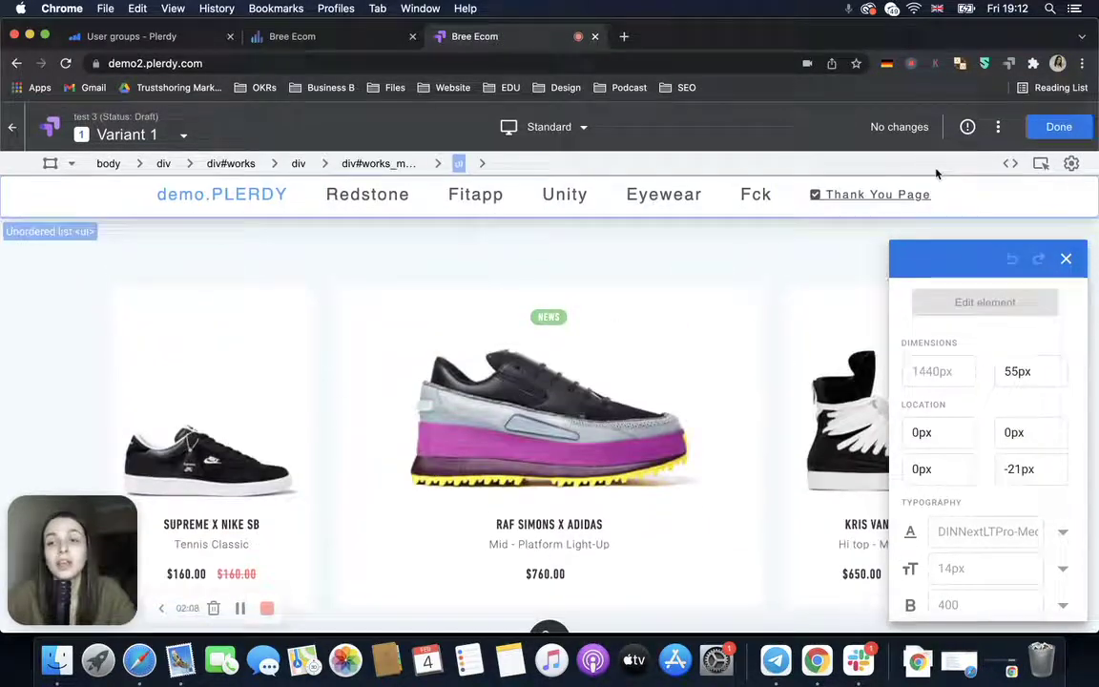
left_click(998, 127)
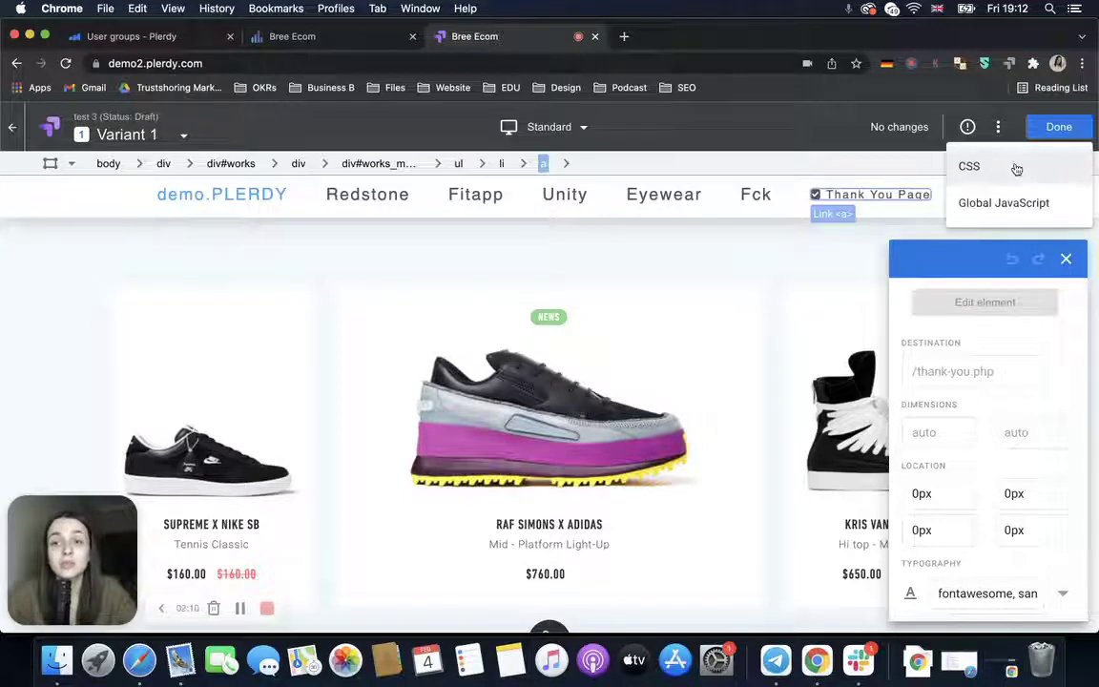
- Paste the ab-testing group script into Variant 1's Global JavaScript editor
left_click(992, 208)
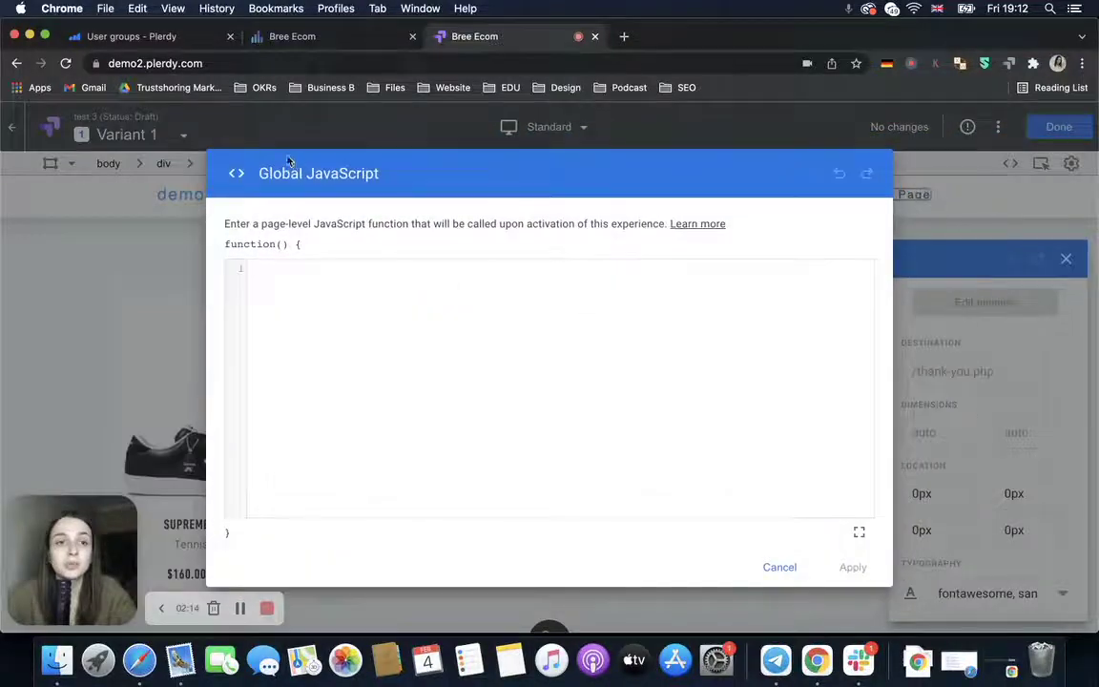
left_click(158, 36)
left_click(339, 381)
key("super+c")
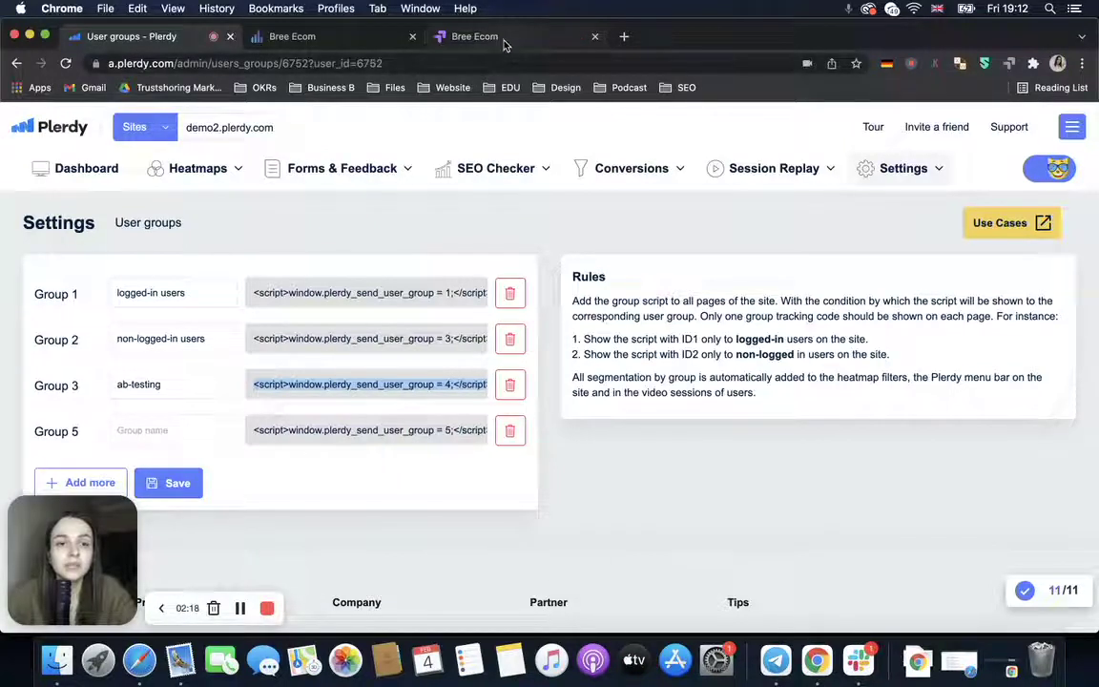
left_click(456, 38)
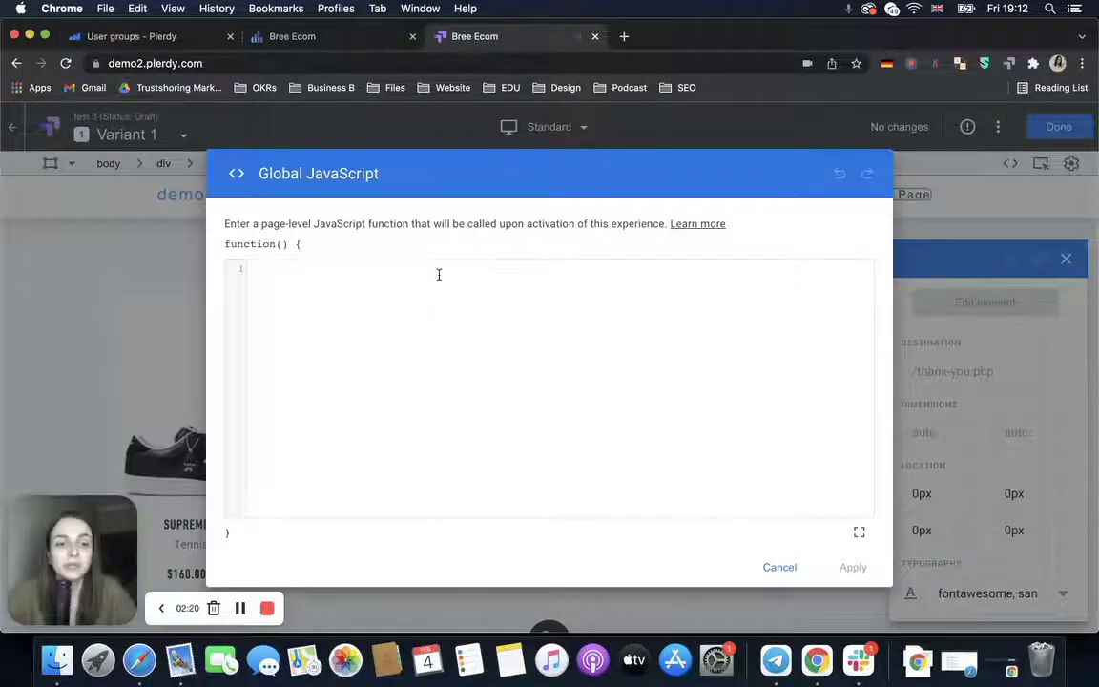
key("super+v")
- Strip the <script> tags, leaving window.plerdy_send_user_group = 4;, and apply it
left_click_drag(302, 271, 238, 271)
key("BackSpace")
left_click_drag(559, 267, 480, 270)
key("BackSpace")
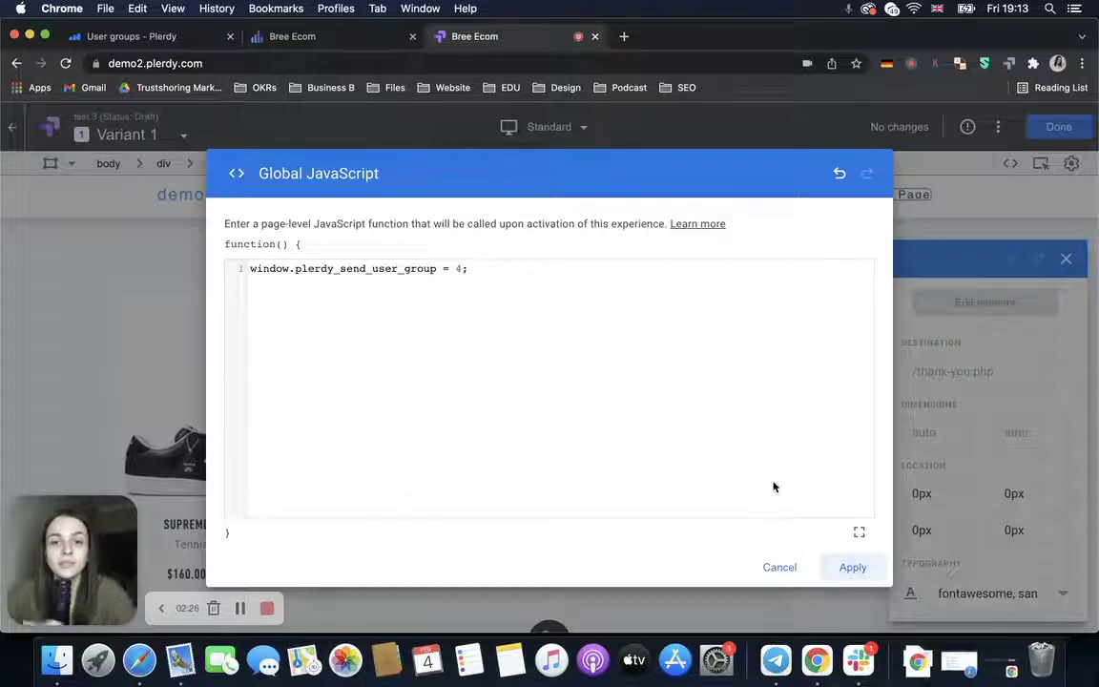
left_click(843, 565)
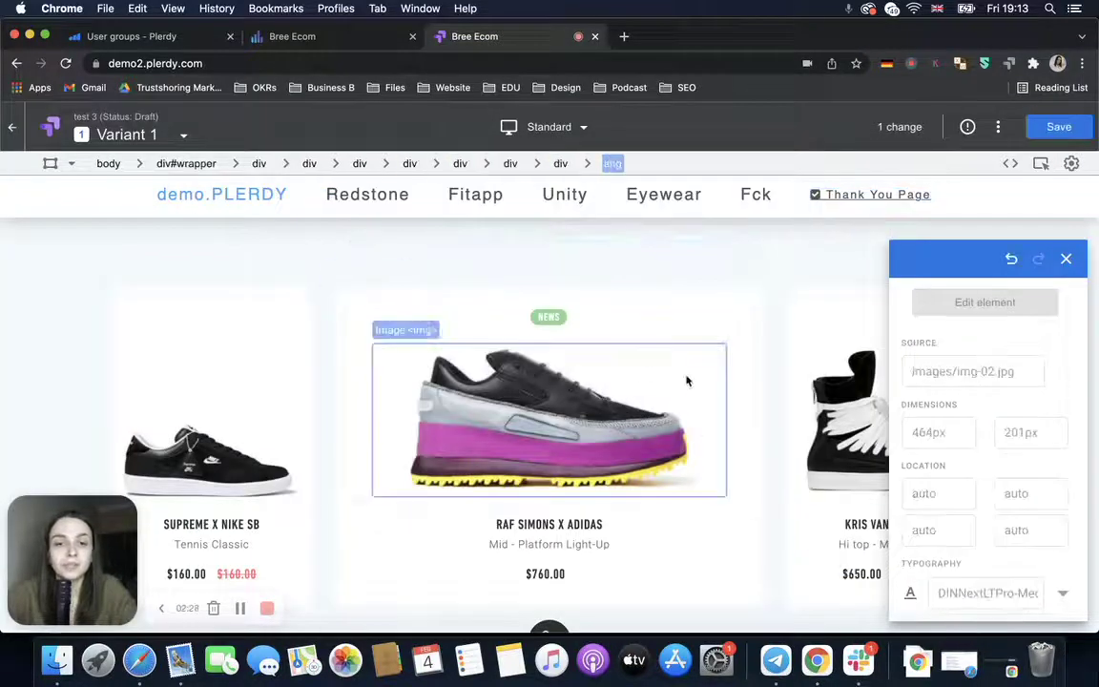
- Save Variant 1's change, review the test 3 details page, and return to Plerdy's Heatmaps menu
left_click(1052, 130)
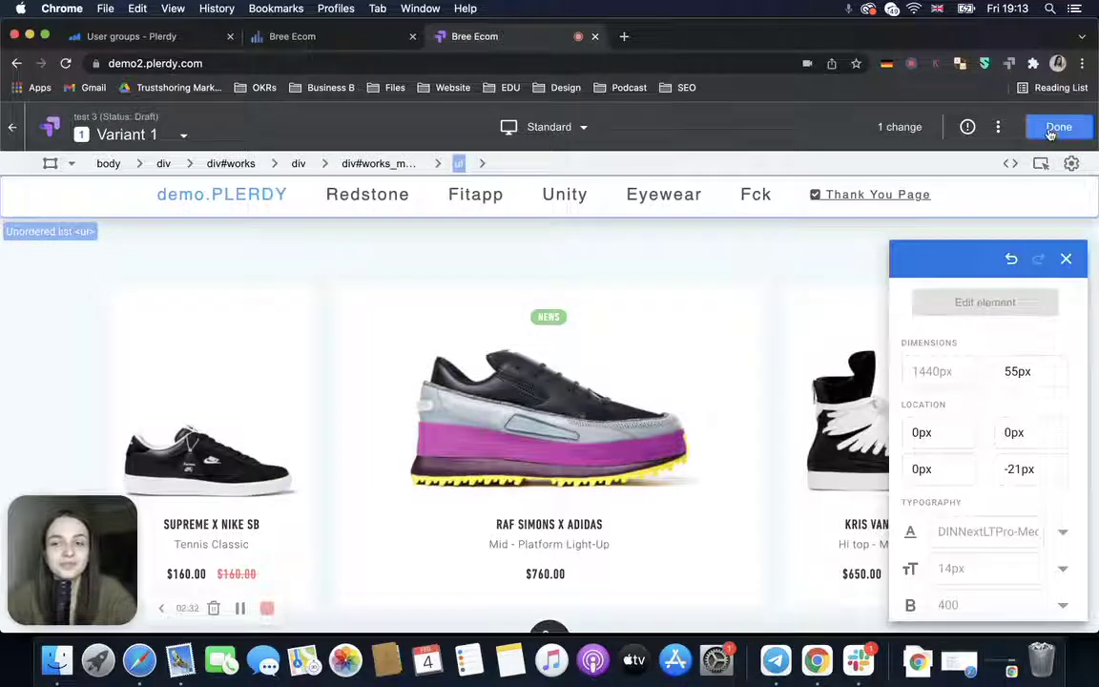
left_click(1058, 128)
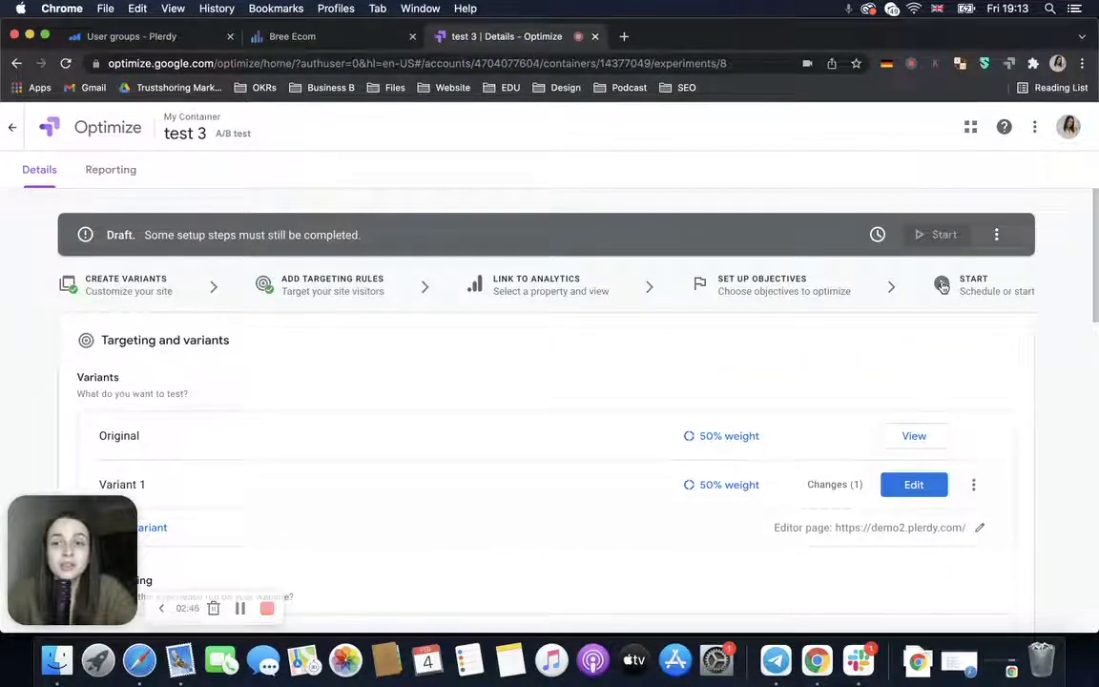
scroll(751, 314, "down", 10)
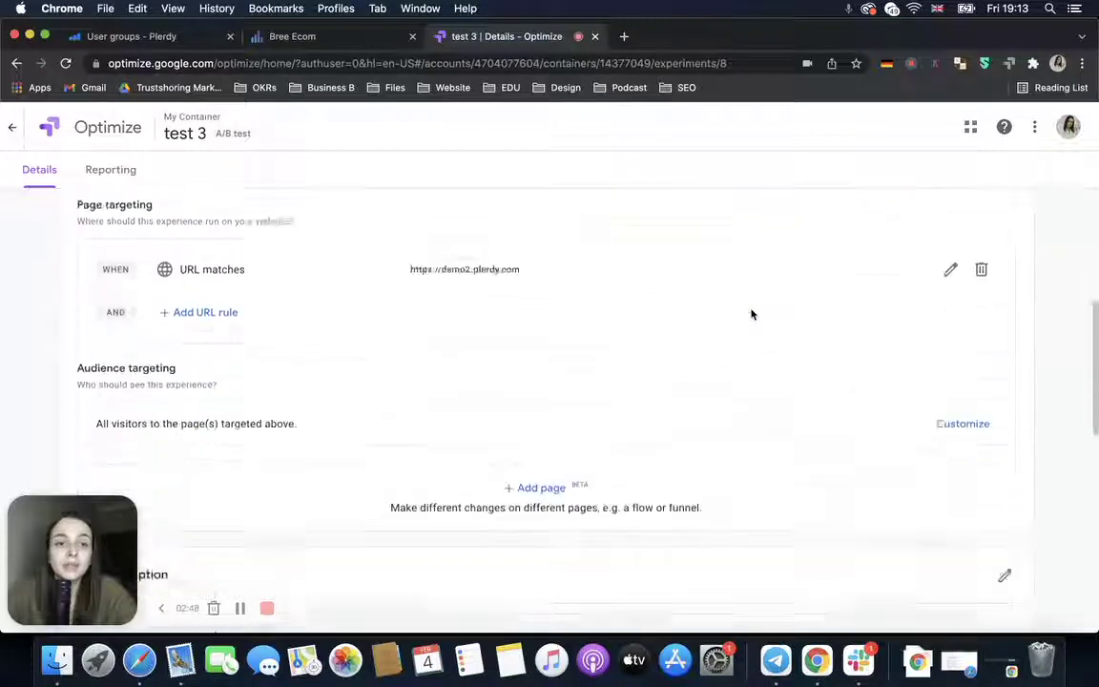
scroll(751, 314, "down", 10)
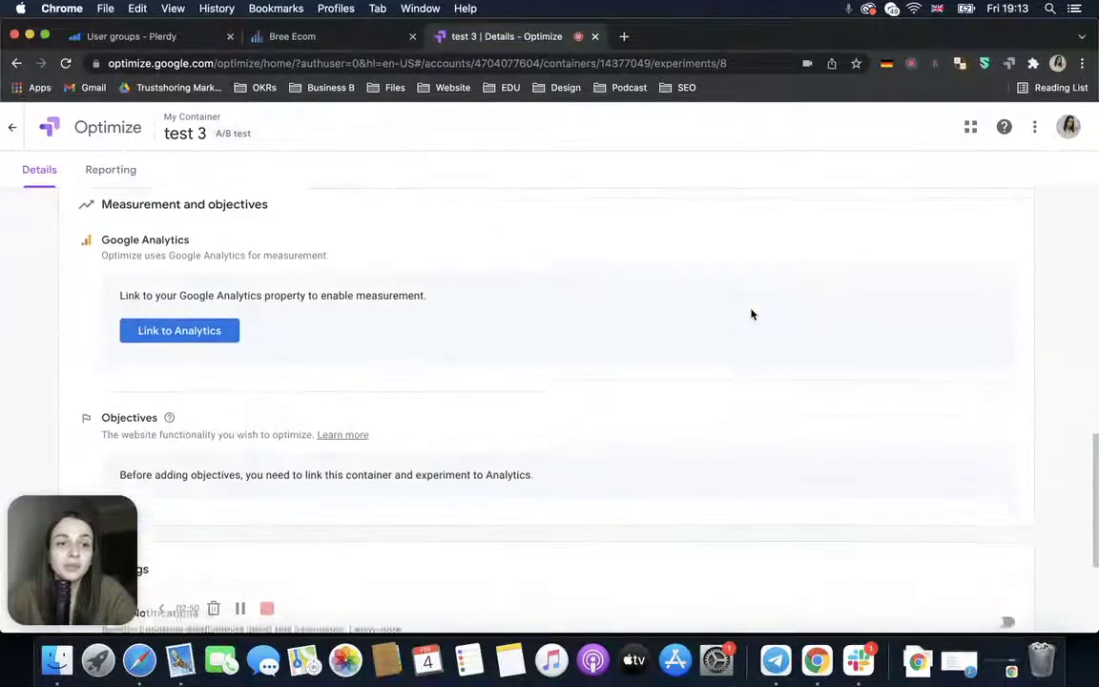
scroll(751, 314, "up", 10)
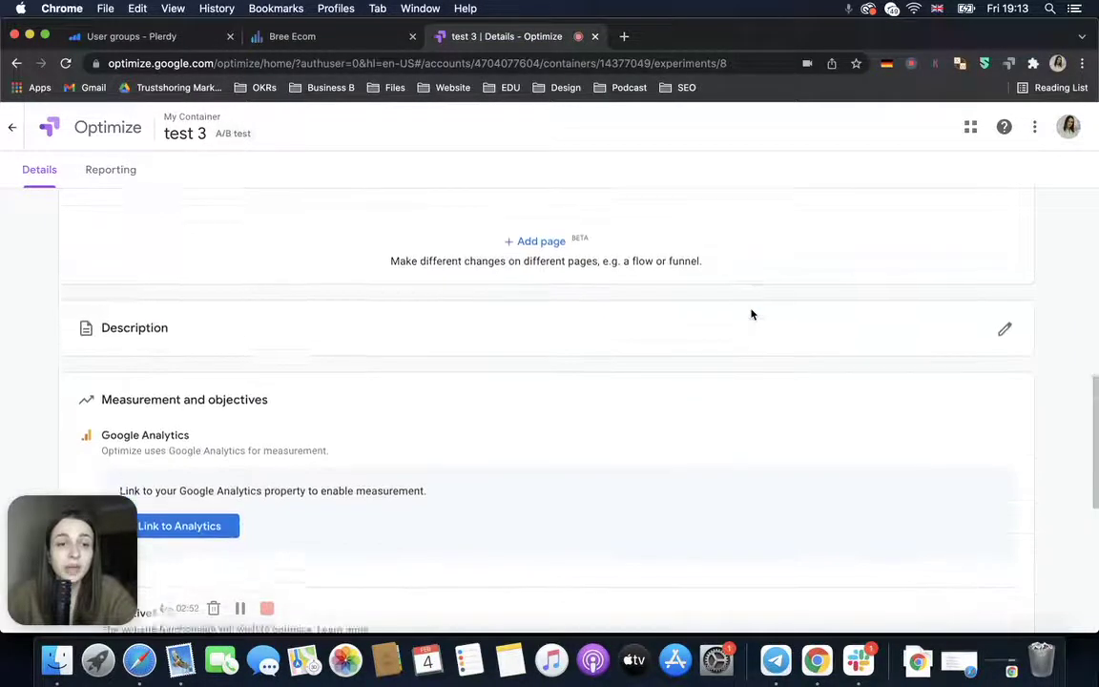
scroll(751, 314, "up", 5)
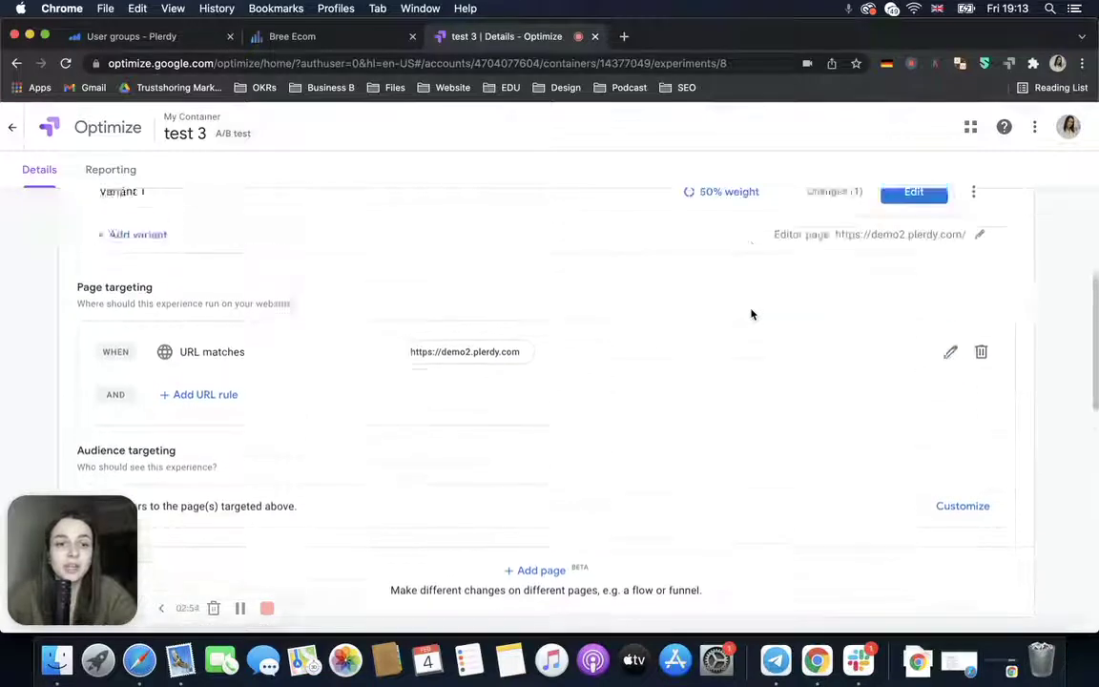
scroll(751, 314, "up", 2)
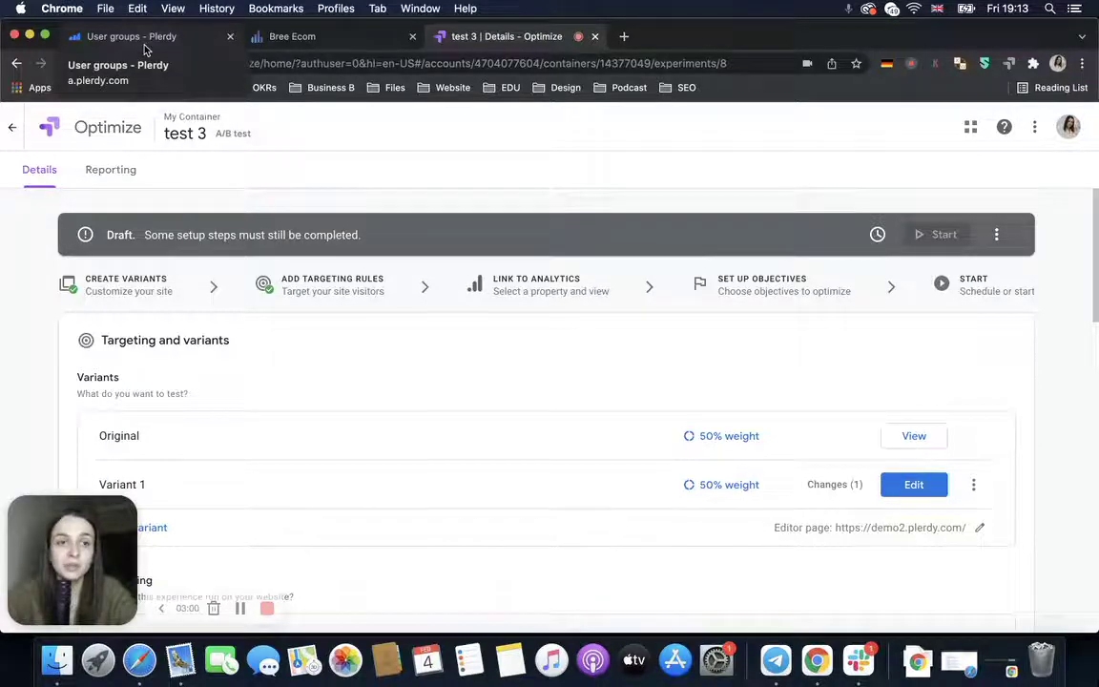
left_click(134, 40)
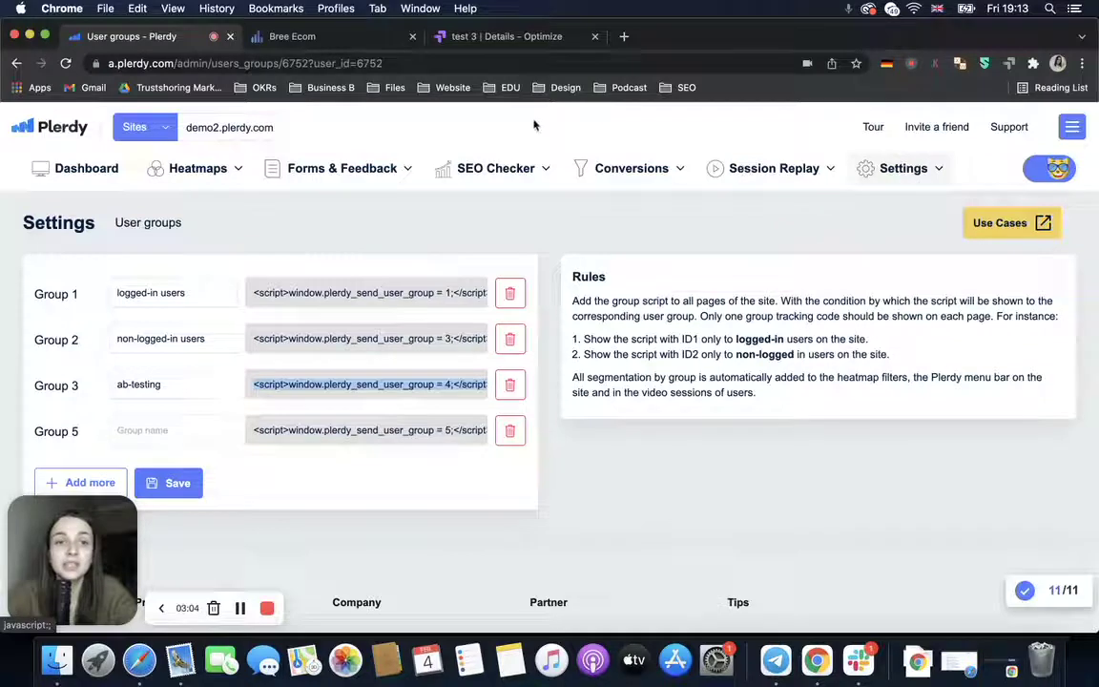
left_click(197, 181)
- Open the Bree Ecom store page with its click heatmap overlay and show the user group list
left_click(199, 203)
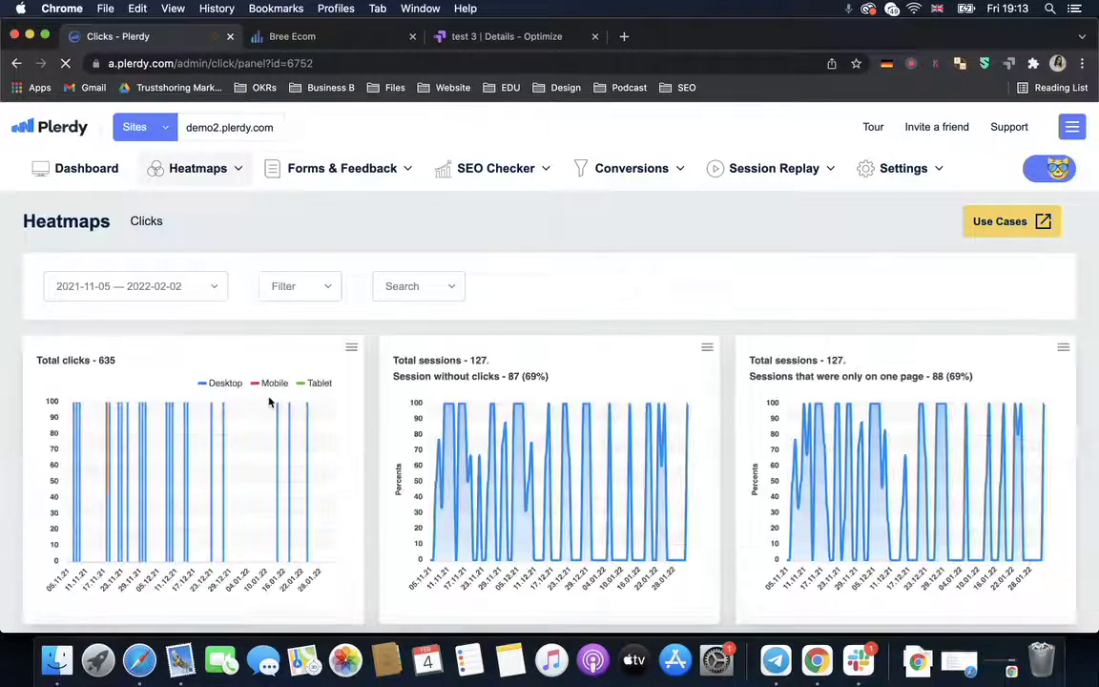
scroll(269, 397, "down", 10)
scroll(270, 400, "up", 3)
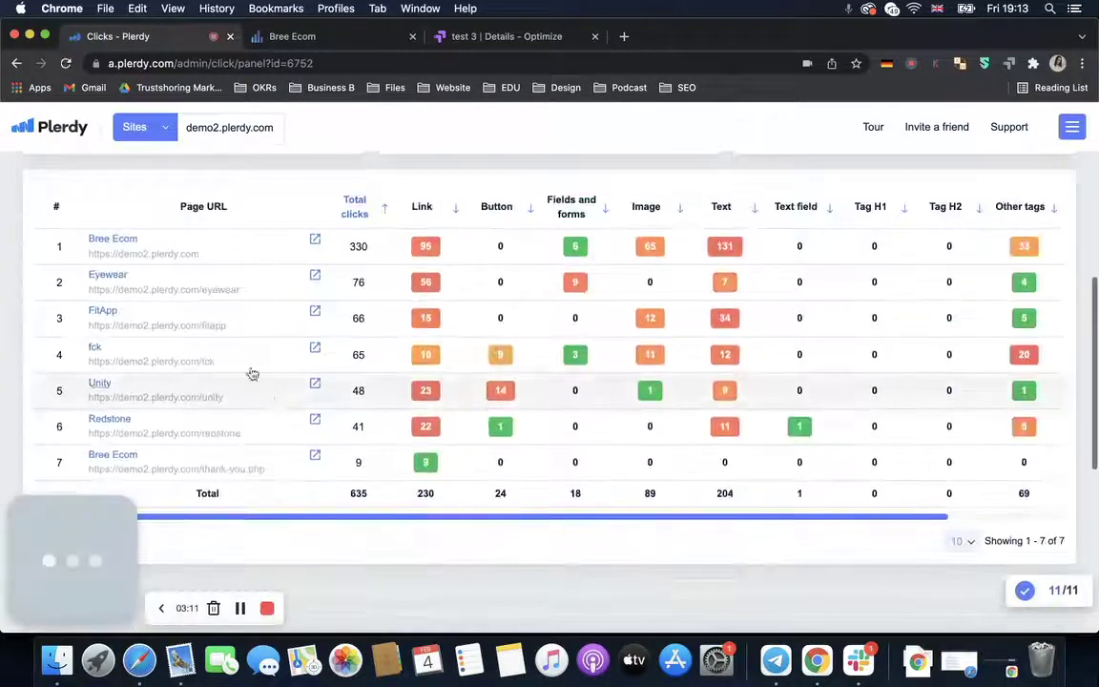
left_click(314, 240)
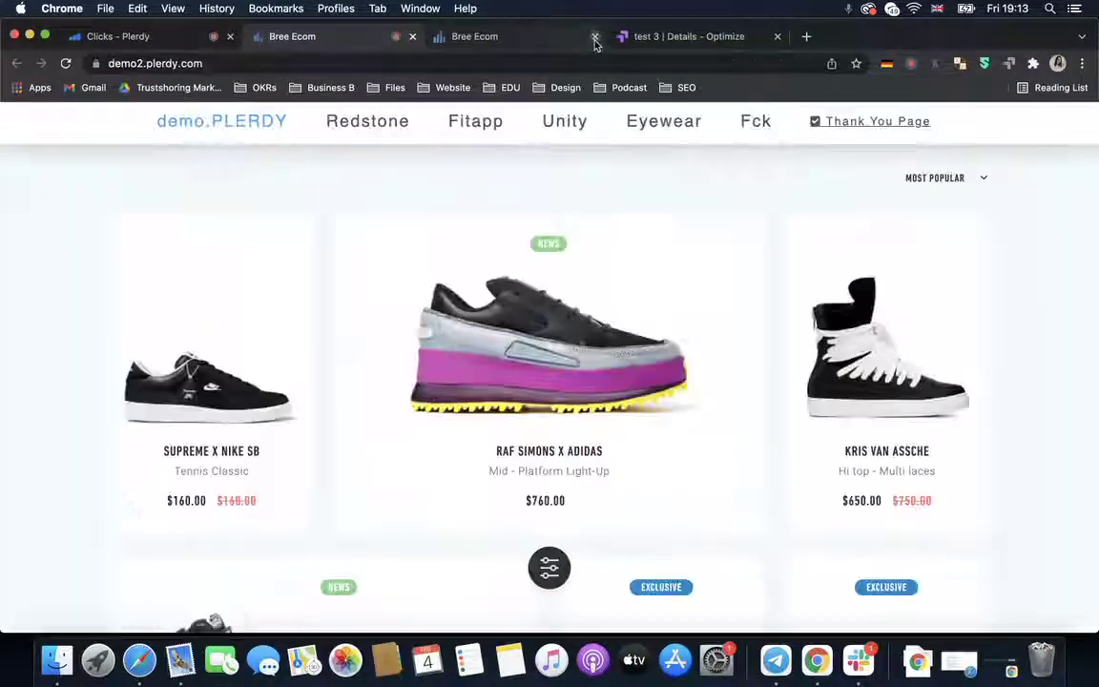
left_click(594, 36)
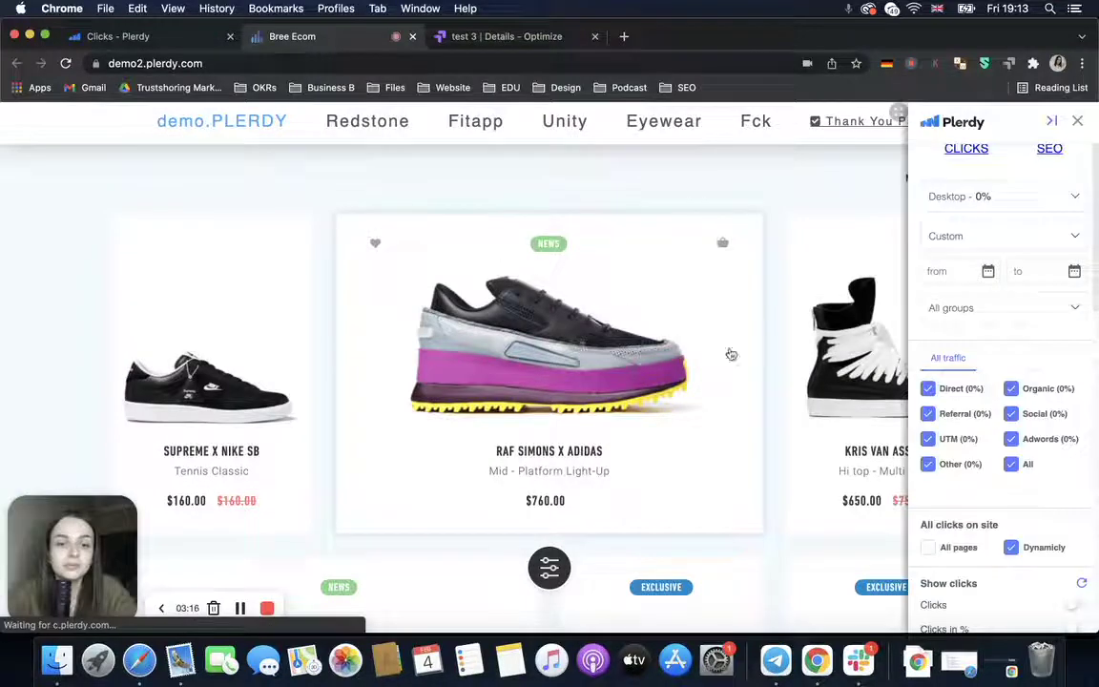
left_click(997, 318)
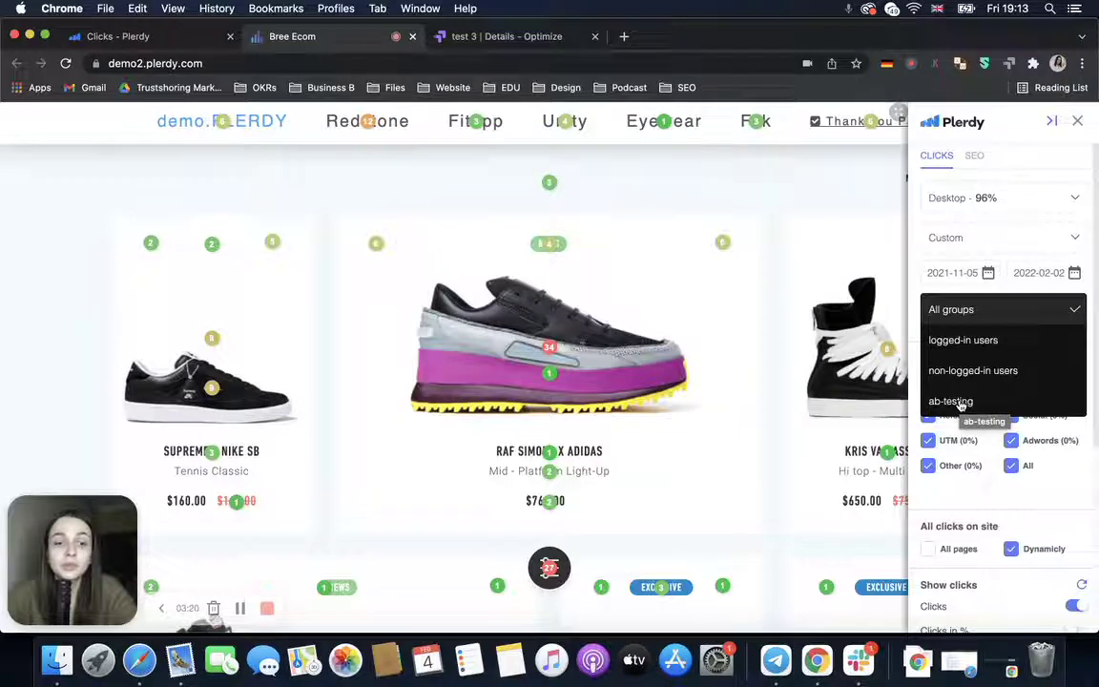
- Filter the shop-page heatmap to the ab-testing group, showing 34 clicks on the Raf Simons image
left_click(955, 402)
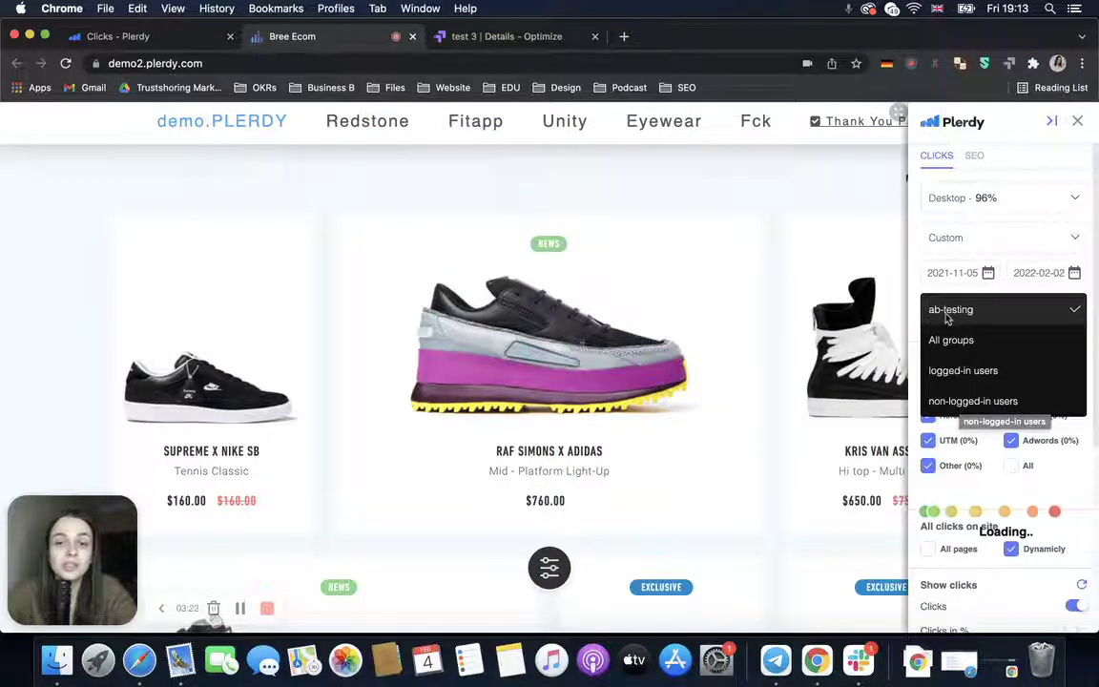
mouse_move(705, 294)
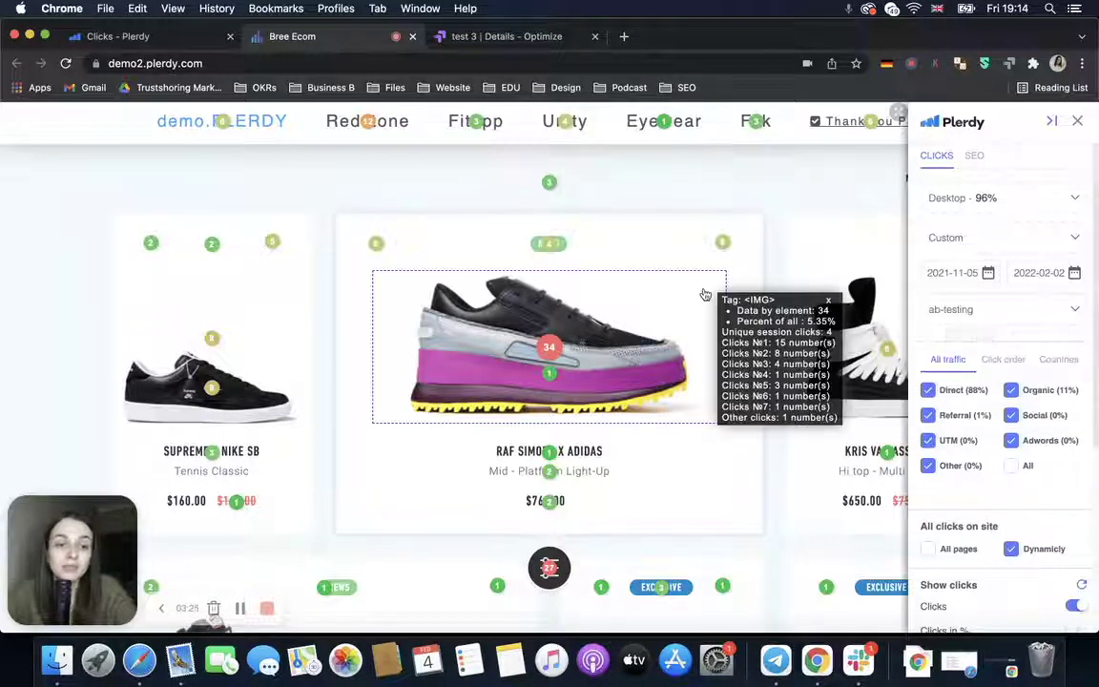
mouse_move(678, 233)
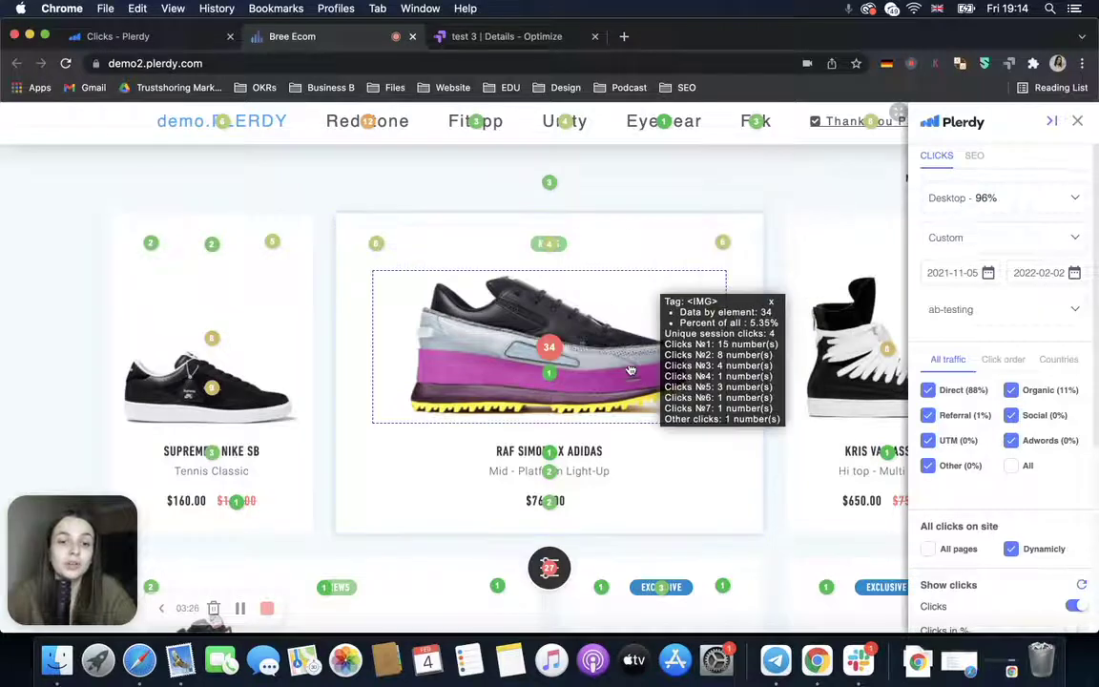
scroll(660, 343, "down", 2)
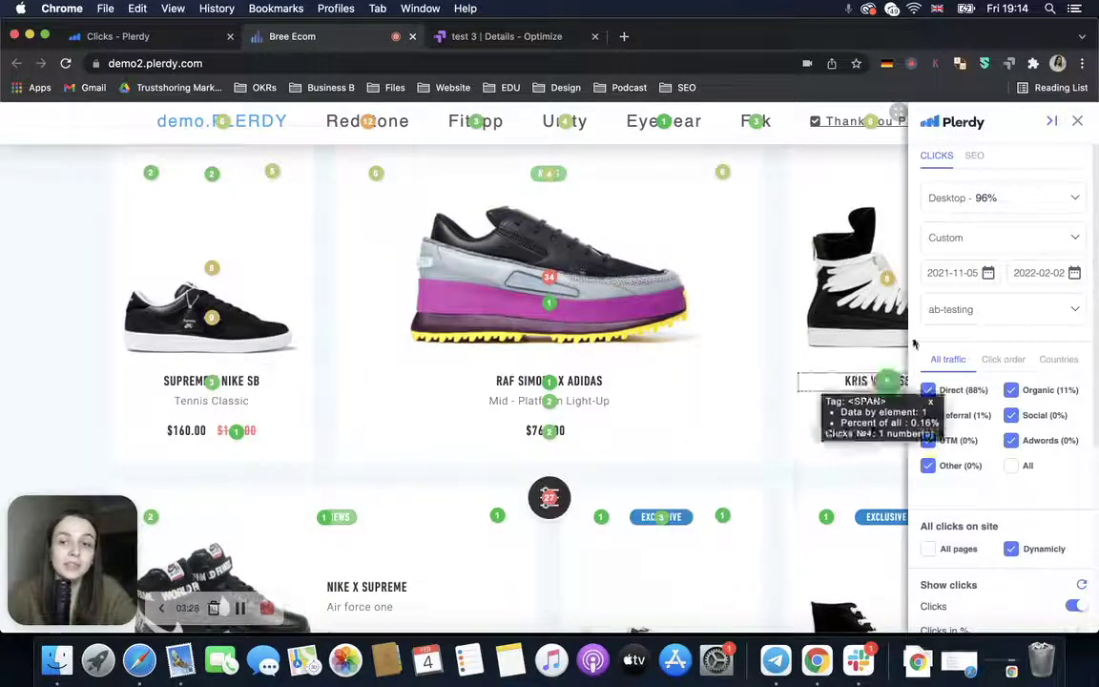
left_click(963, 300)
left_click(938, 315)
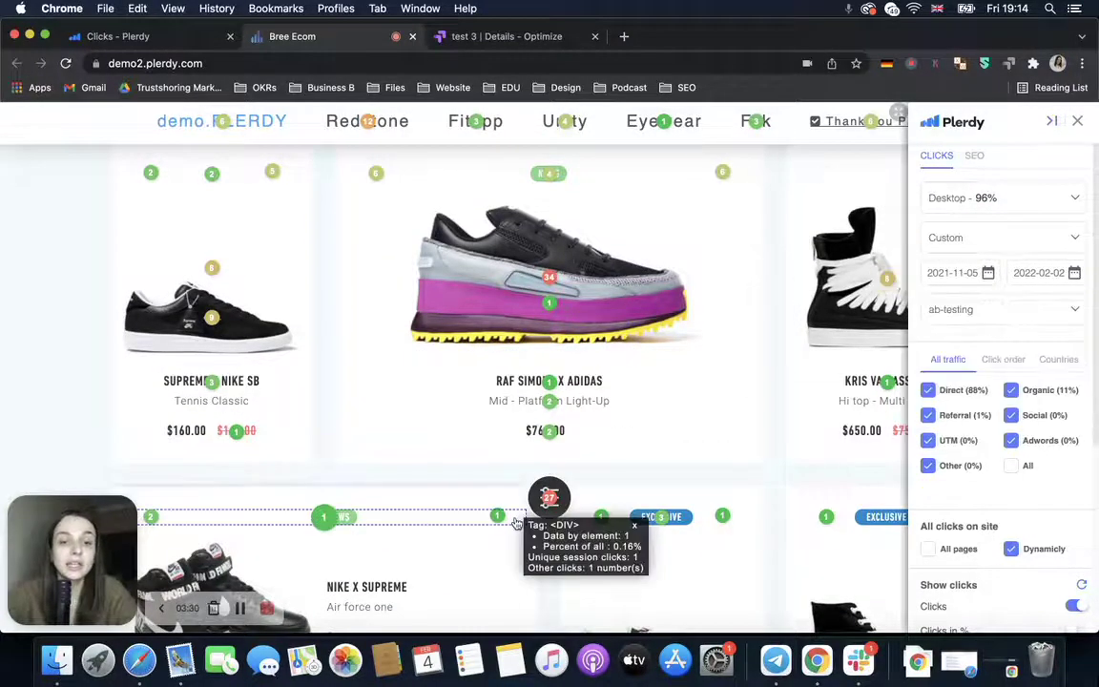
scroll(344, 351, "up", 2)
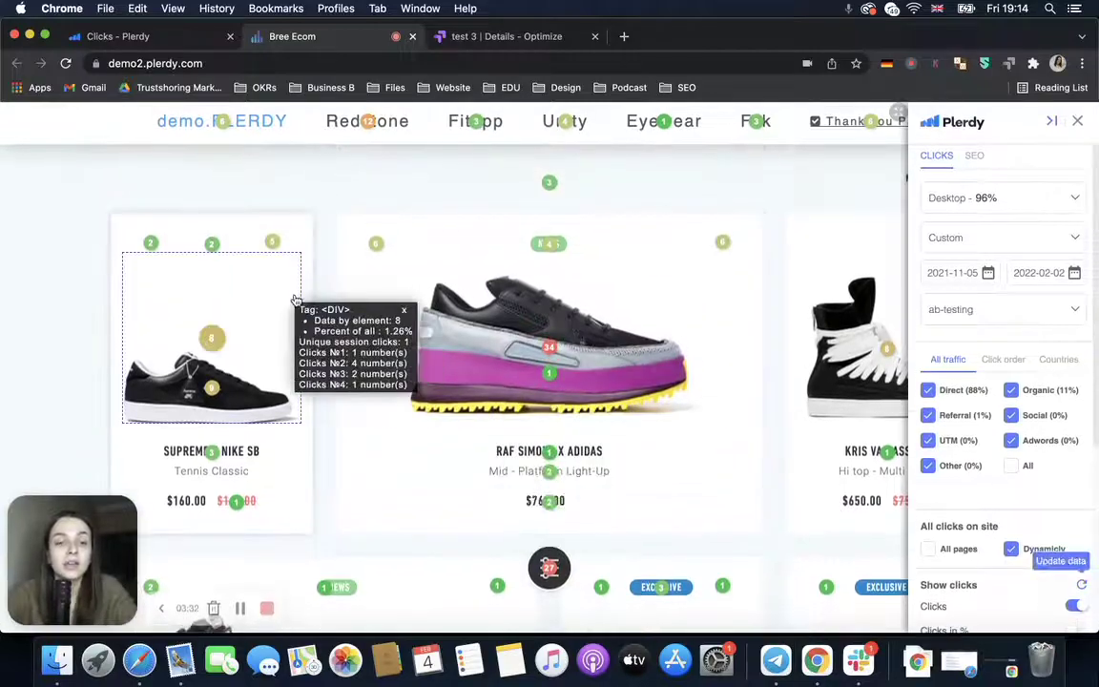
- Open Plerdy's Session Replay list of video sessions and look over its Filter panel
left_click(148, 42)
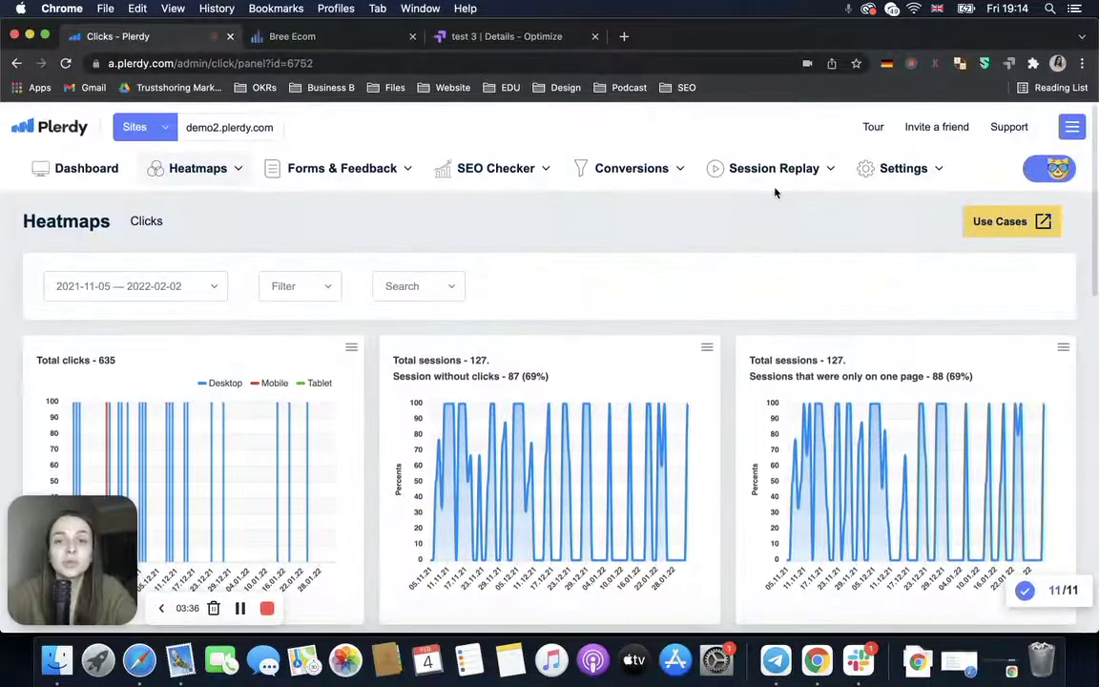
left_click(798, 171)
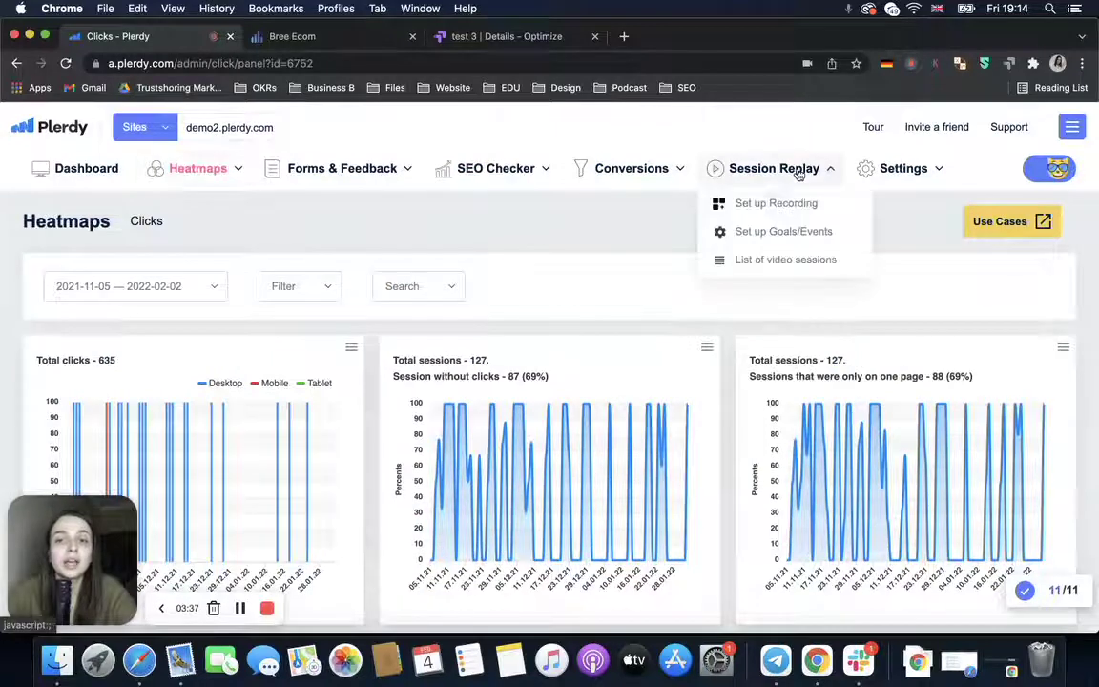
left_click(745, 270)
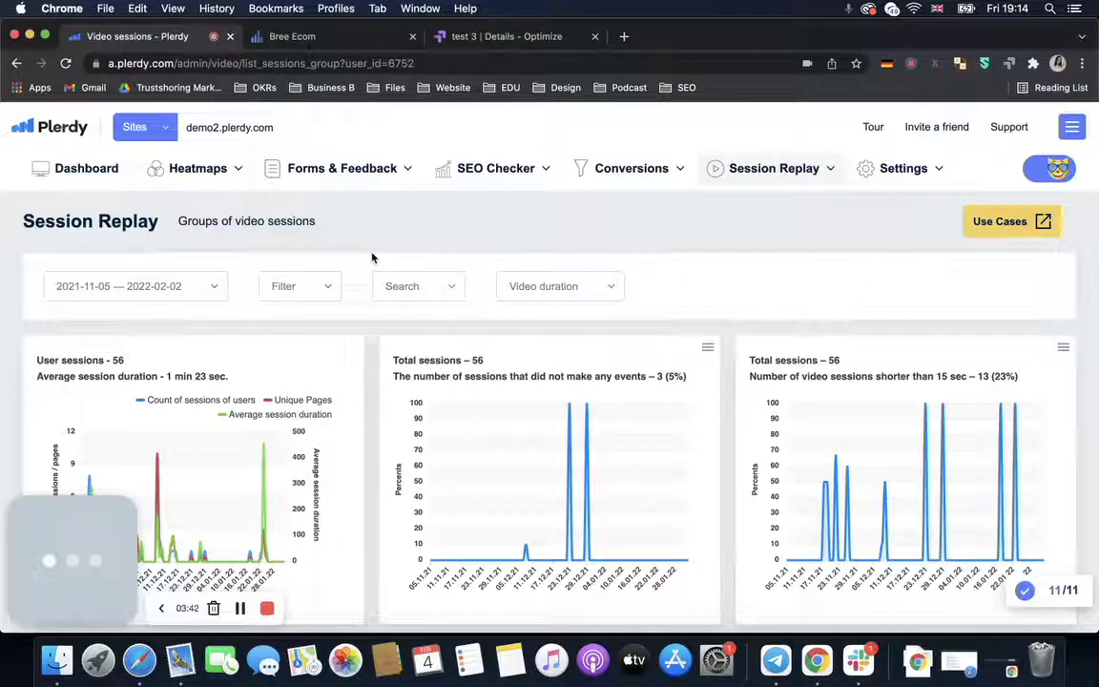
left_click(319, 280)
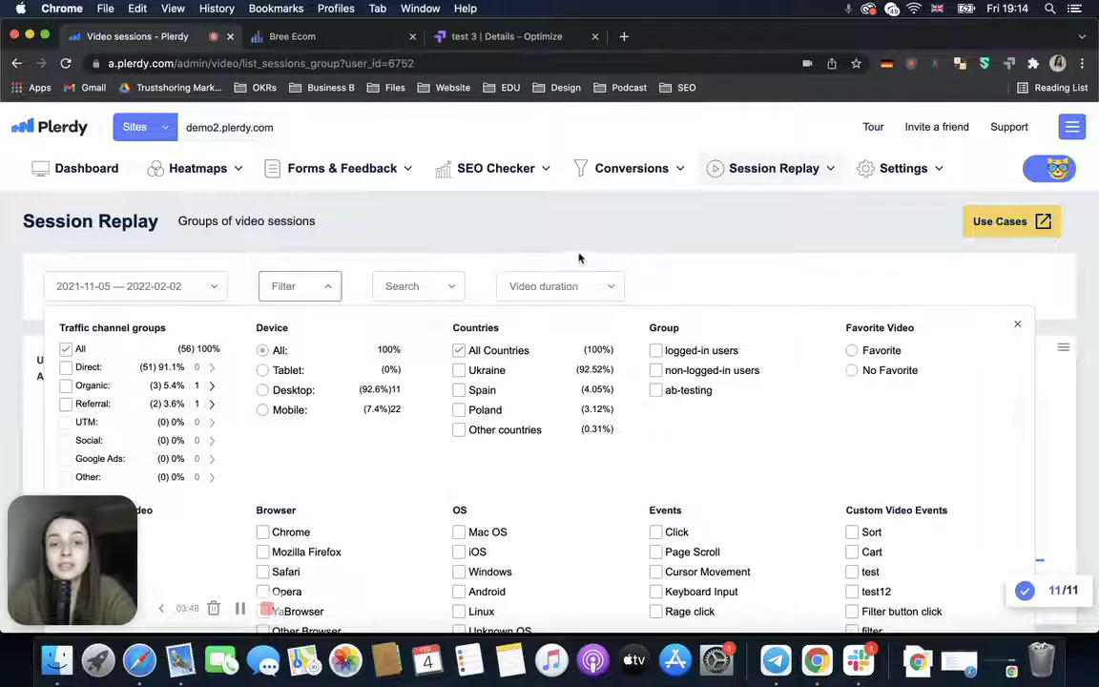
left_click(720, 283)
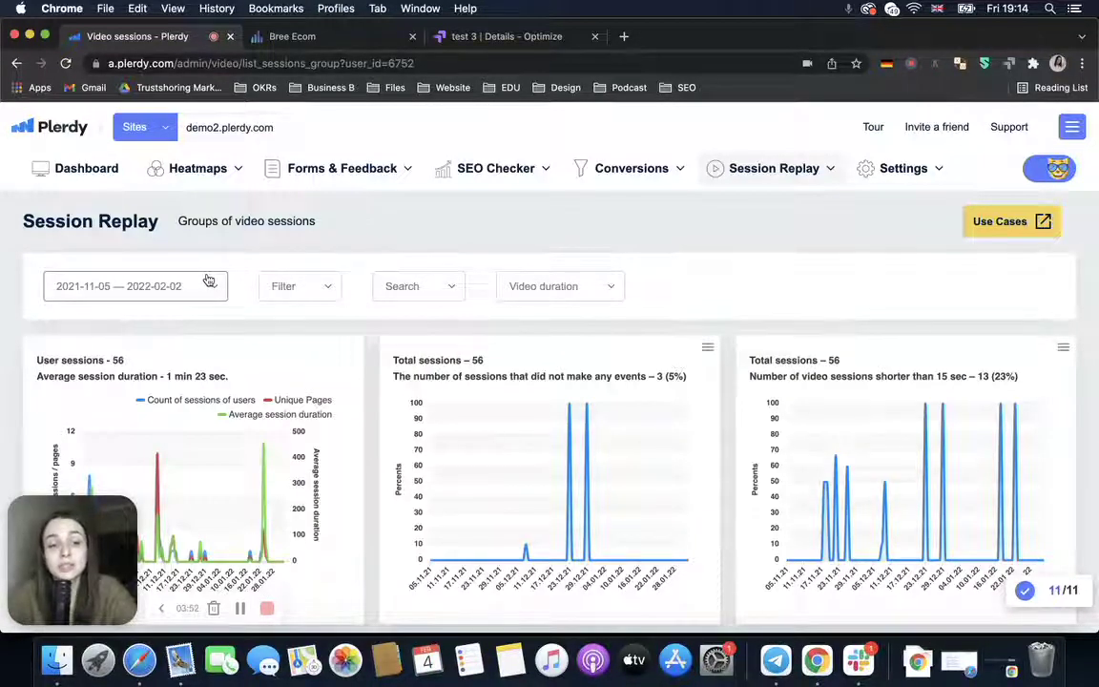
- Back on the Bree Ecom heatmap tab, keep the Custom period reporting range
left_click(300, 42)
mouse_move(290, 412)
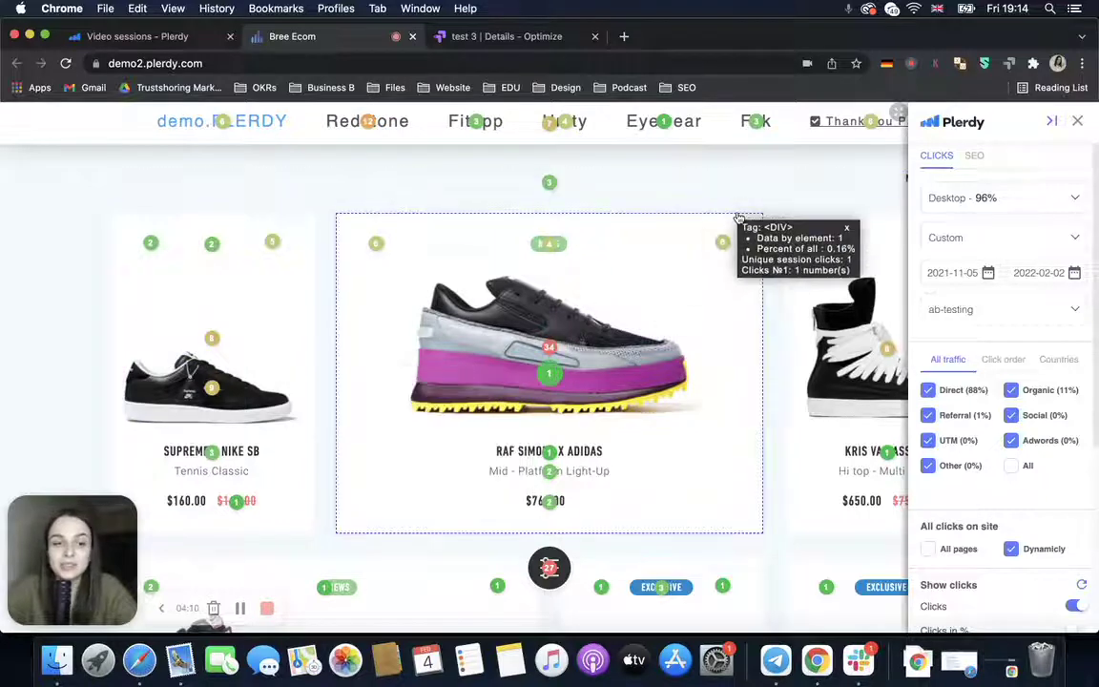
left_click(963, 239)
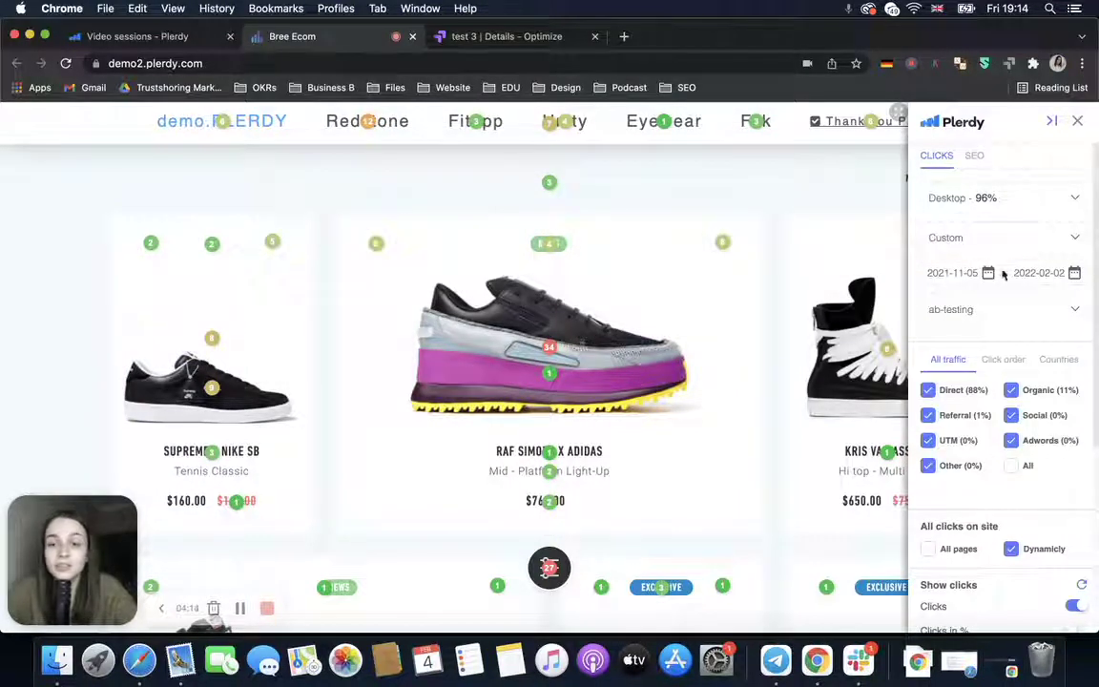
left_click(1015, 241)
left_click(983, 250)
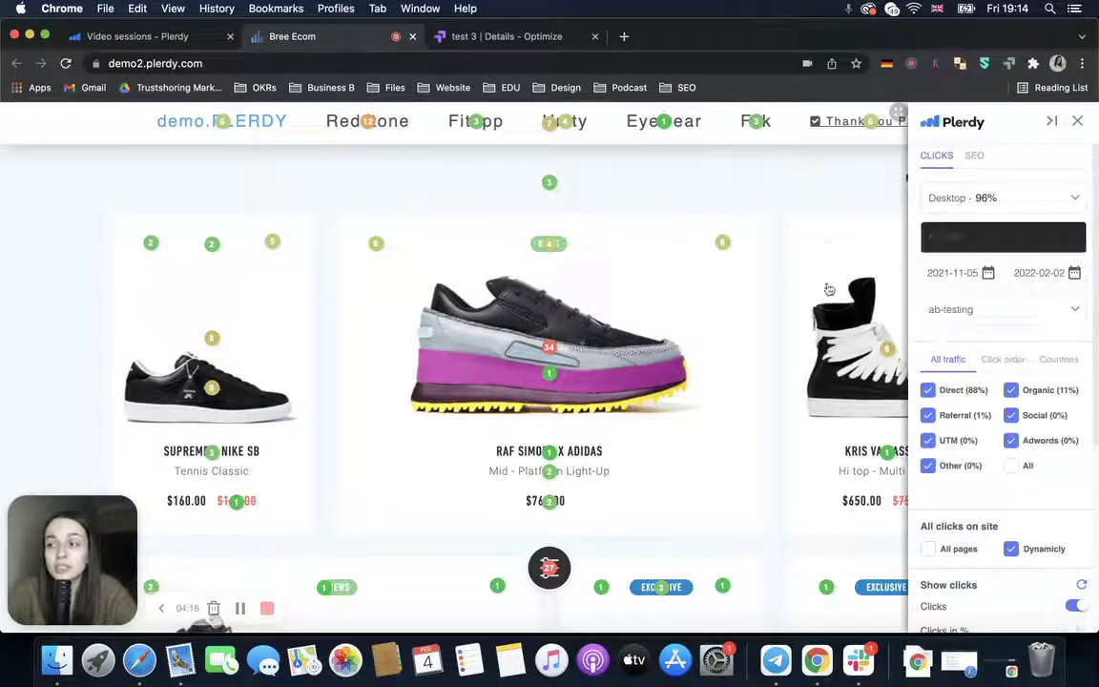
- Review the ab-testing click heatmap on the shop page, selecting the 27 click badge
mouse_move(692, 328)
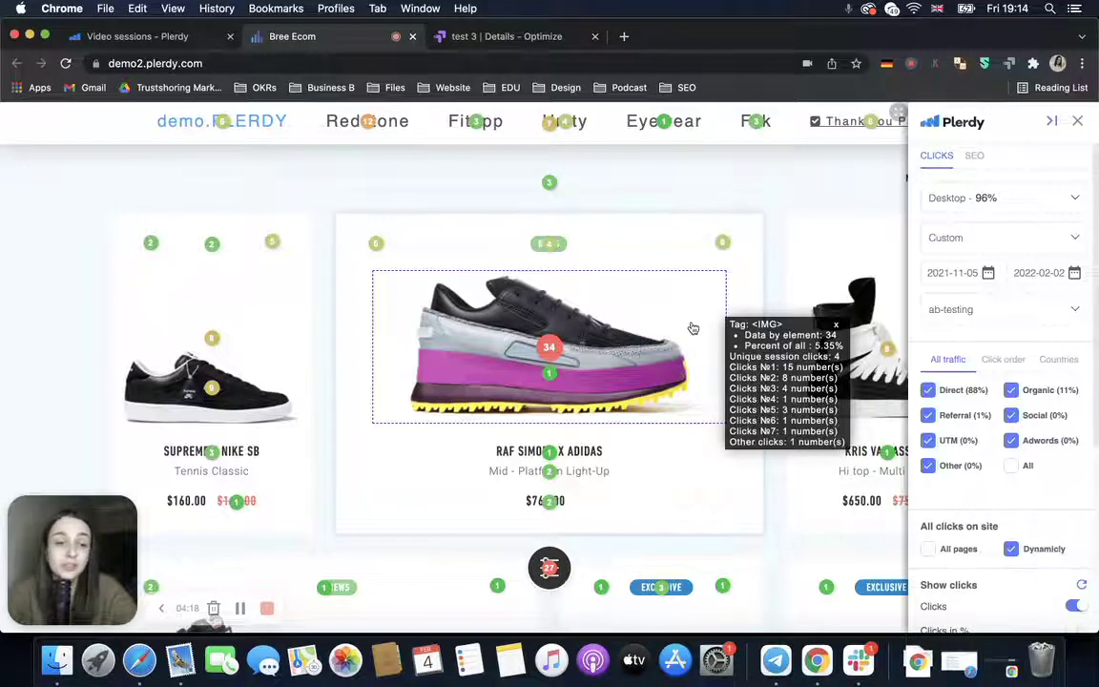
scroll(693, 328, "down", 3)
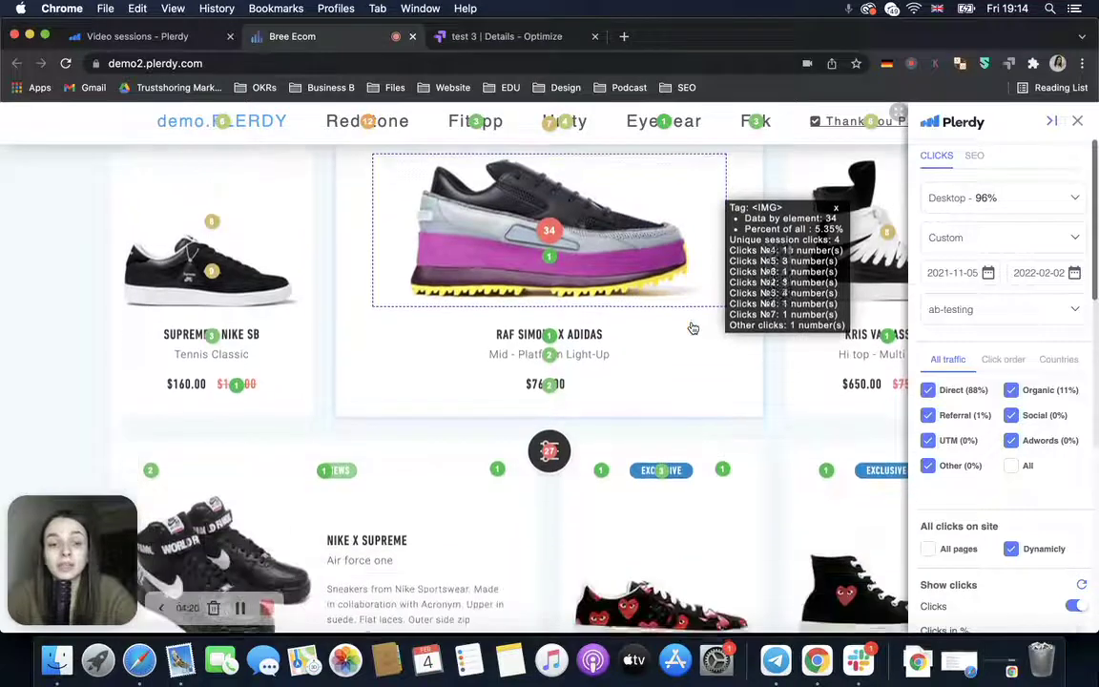
scroll(693, 328, "up", 3)
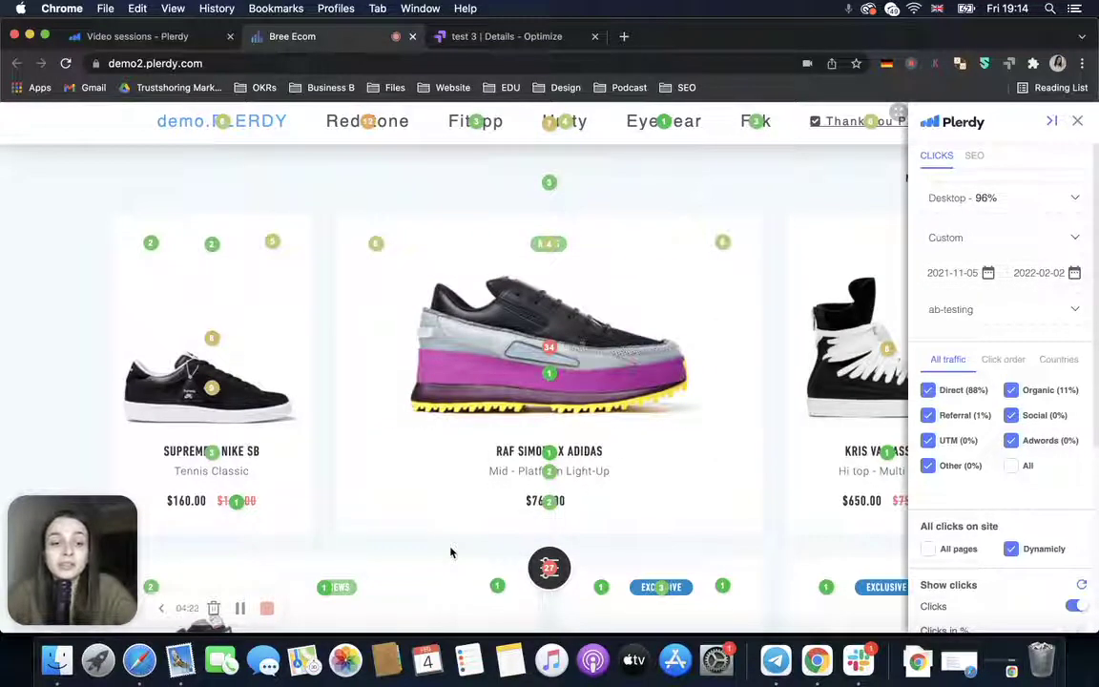
left_click(531, 577)
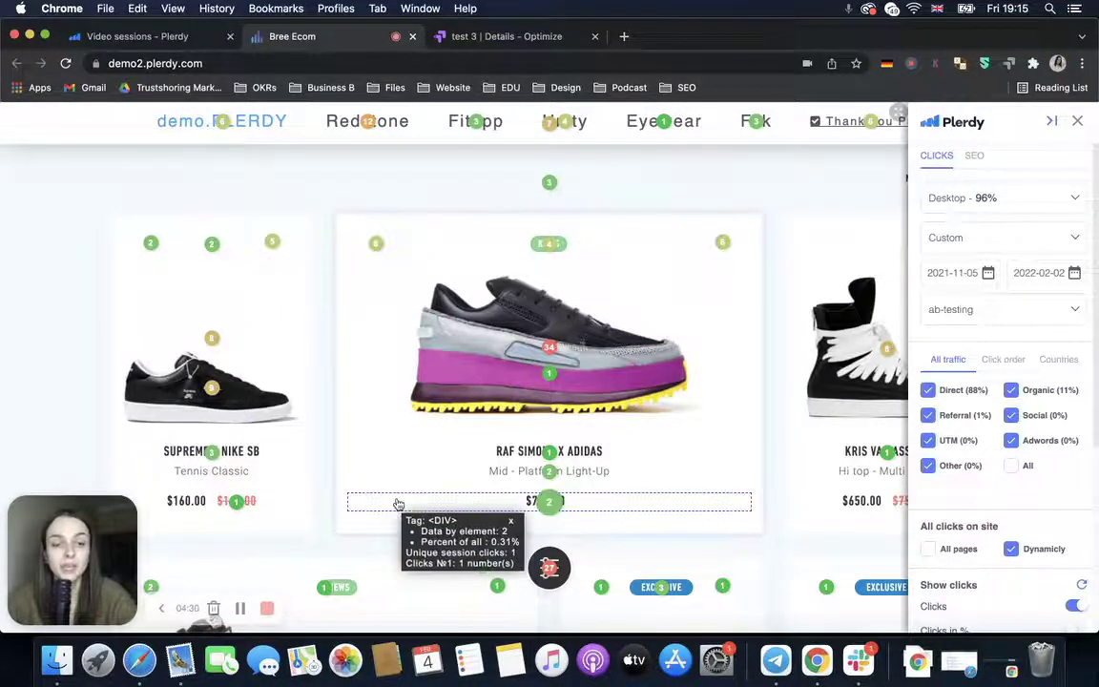
mouse_move(516, 276)
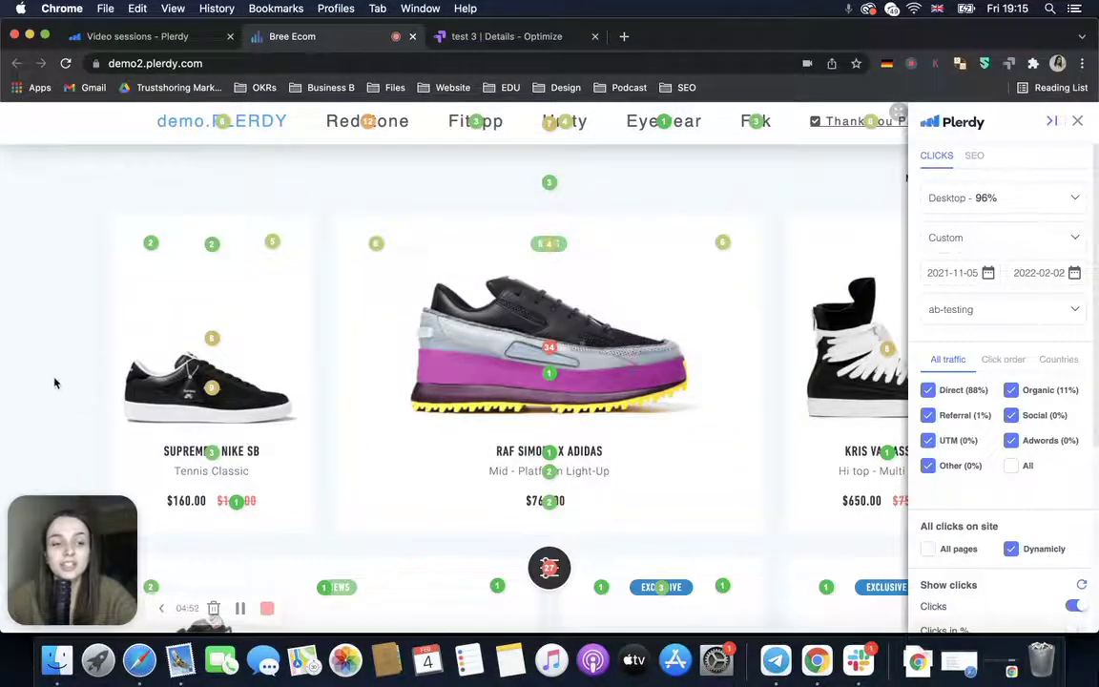
- Tick All pages under All clicks on site so the heatmap reloads with site-wide clicks
scroll(54, 382, "down", 3)
scroll(55, 381, "up", 3)
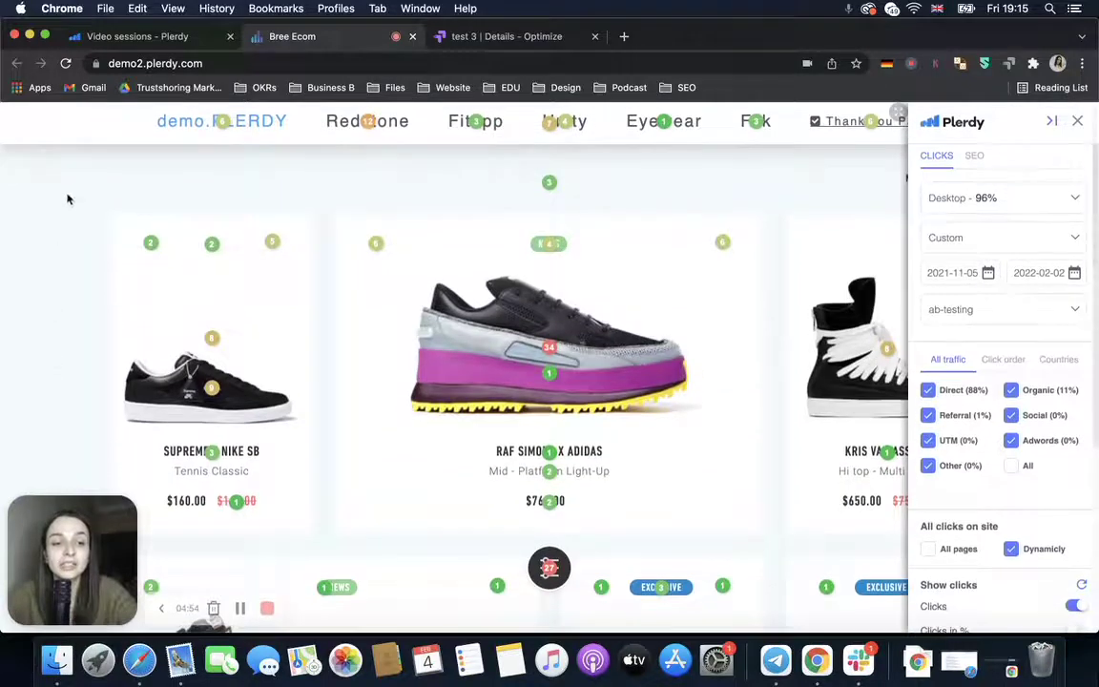
mouse_move(161, 168)
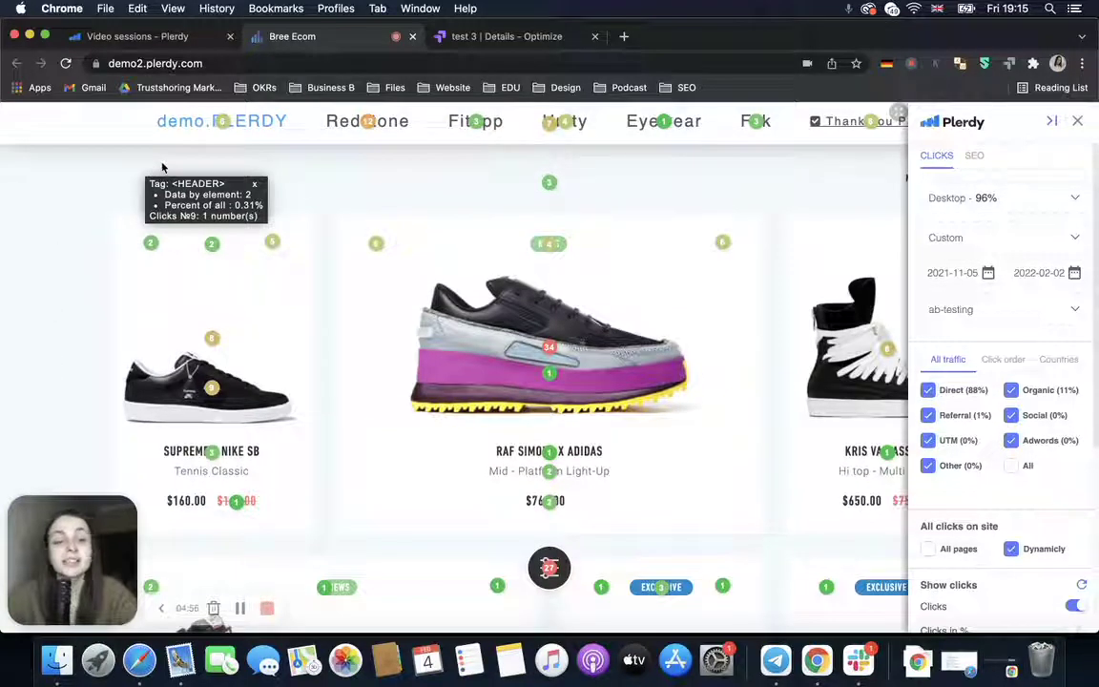
mouse_move(113, 133)
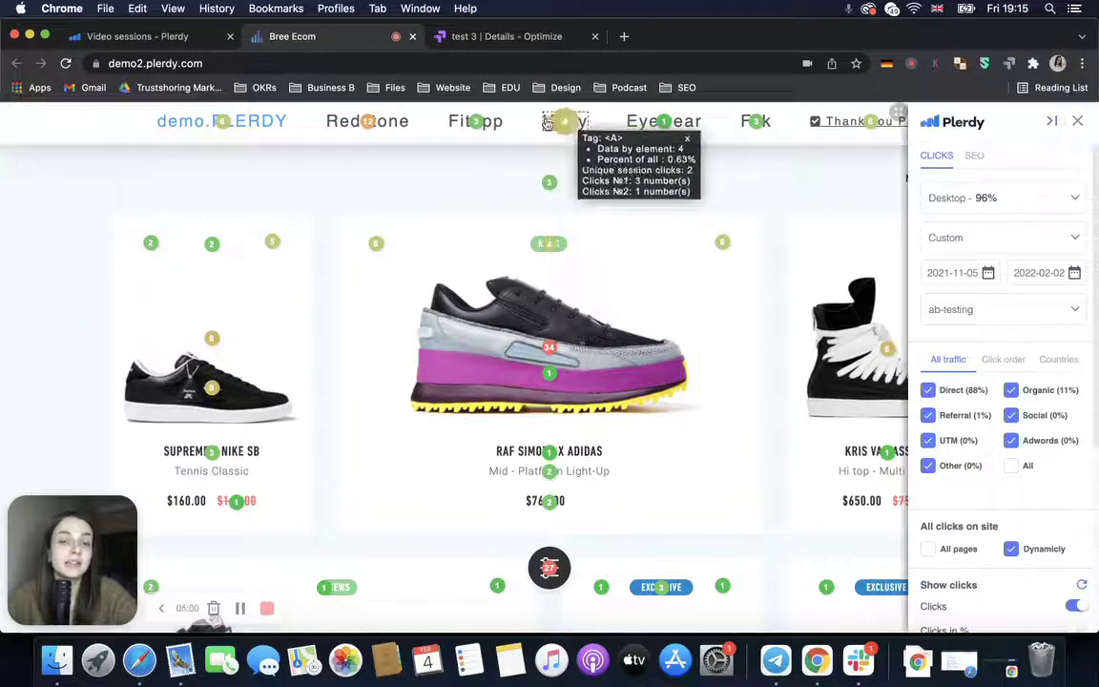
scroll(102, 210, "down", 10)
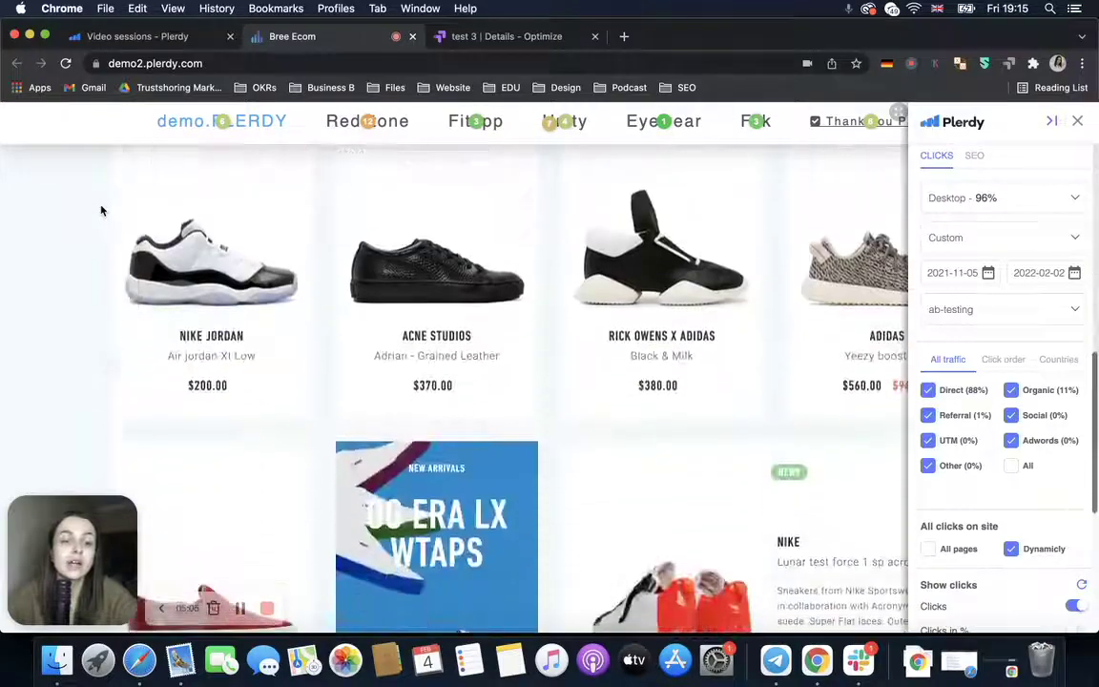
scroll(65, 289, "down", 5)
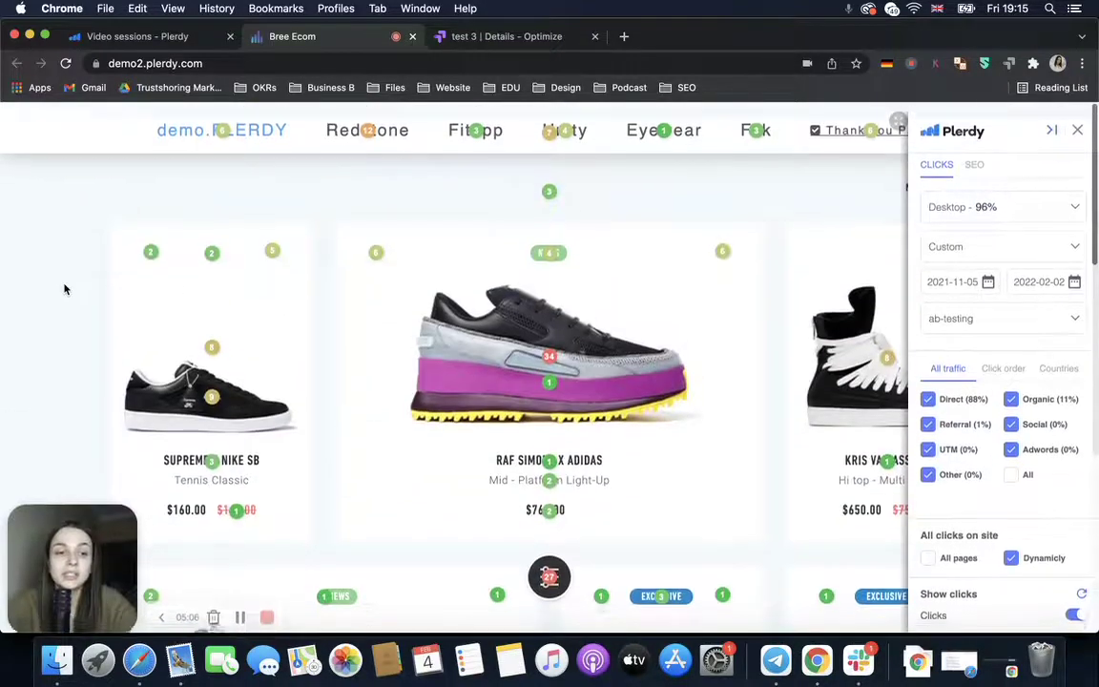
scroll(74, 307, "down", 5)
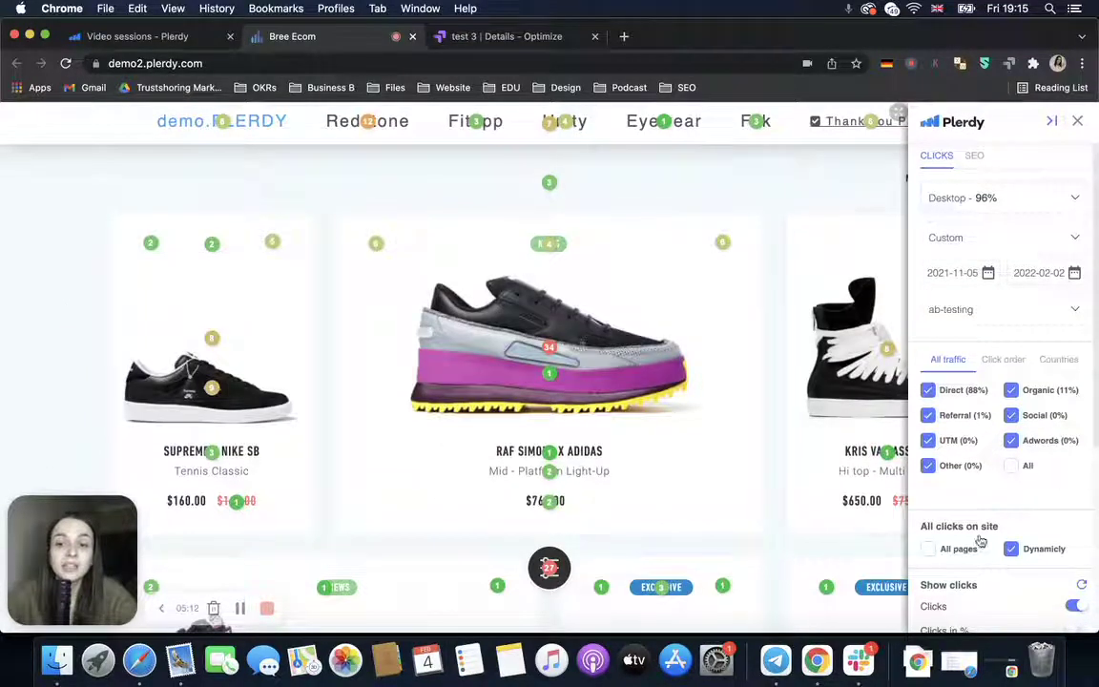
left_click(930, 549)
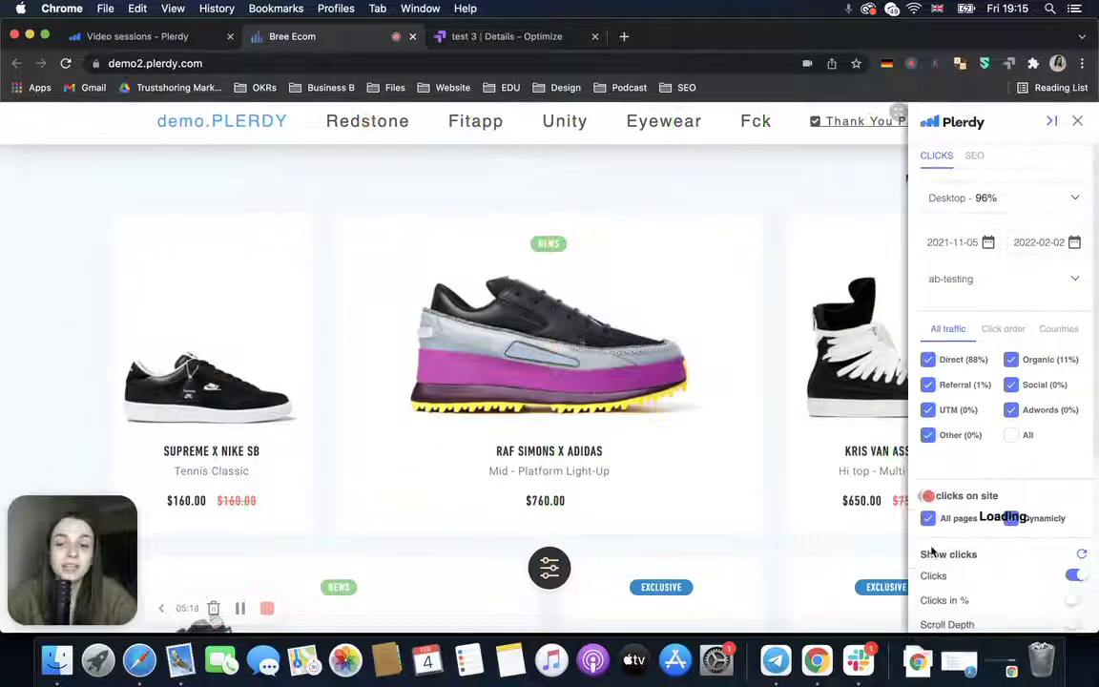